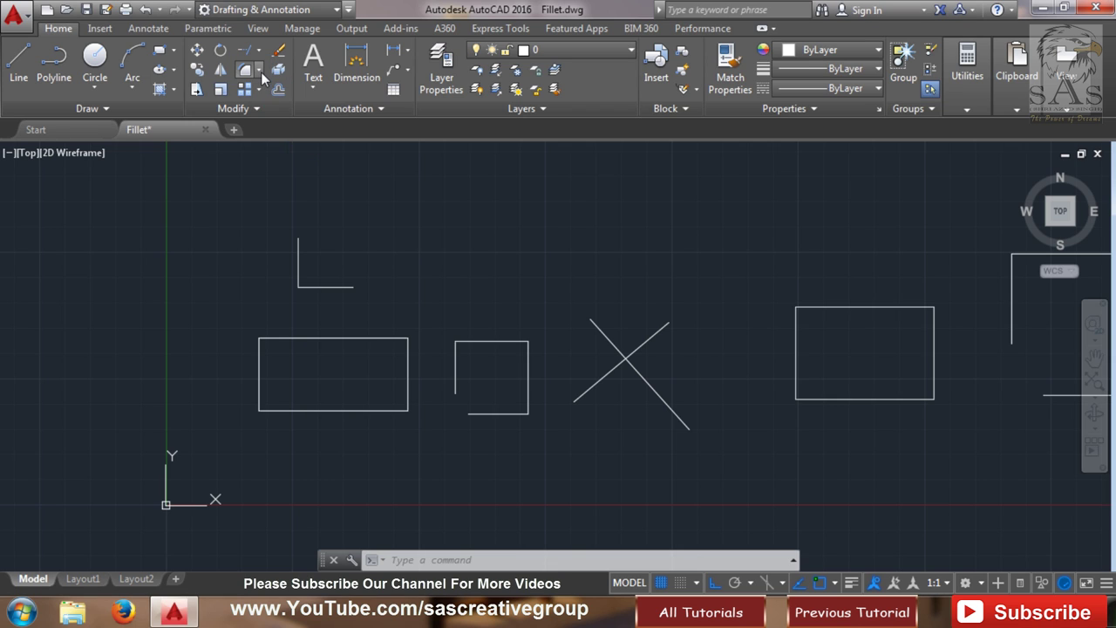
# Step: Start the Fillet command from the Home tab's Modify panel Fillet dropdown
pyautogui.click(261, 74)
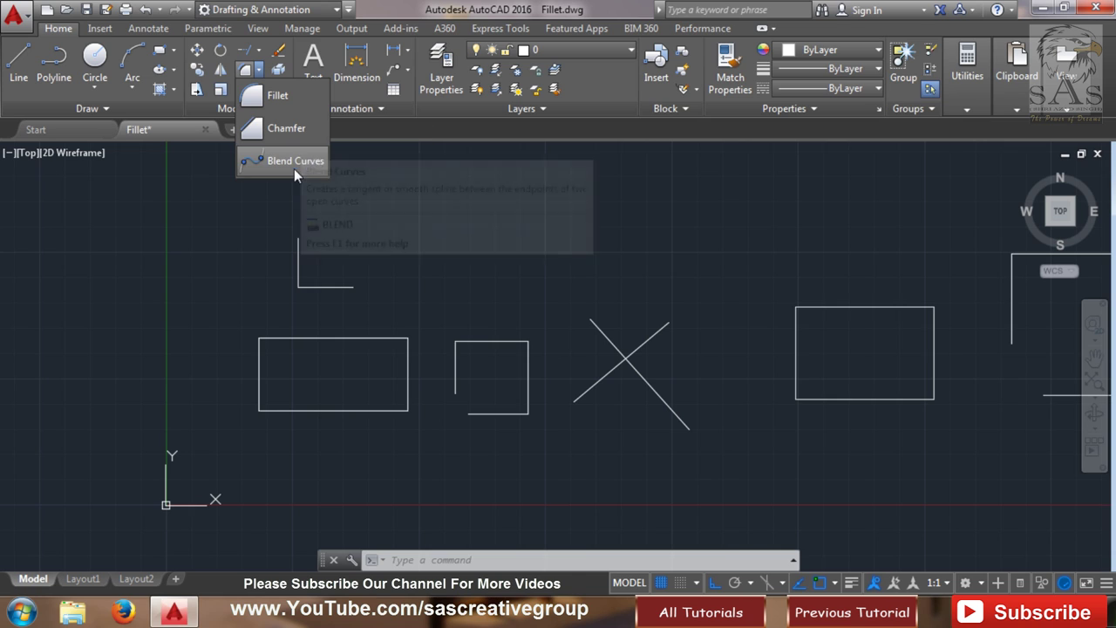
pyautogui.click(294, 94)
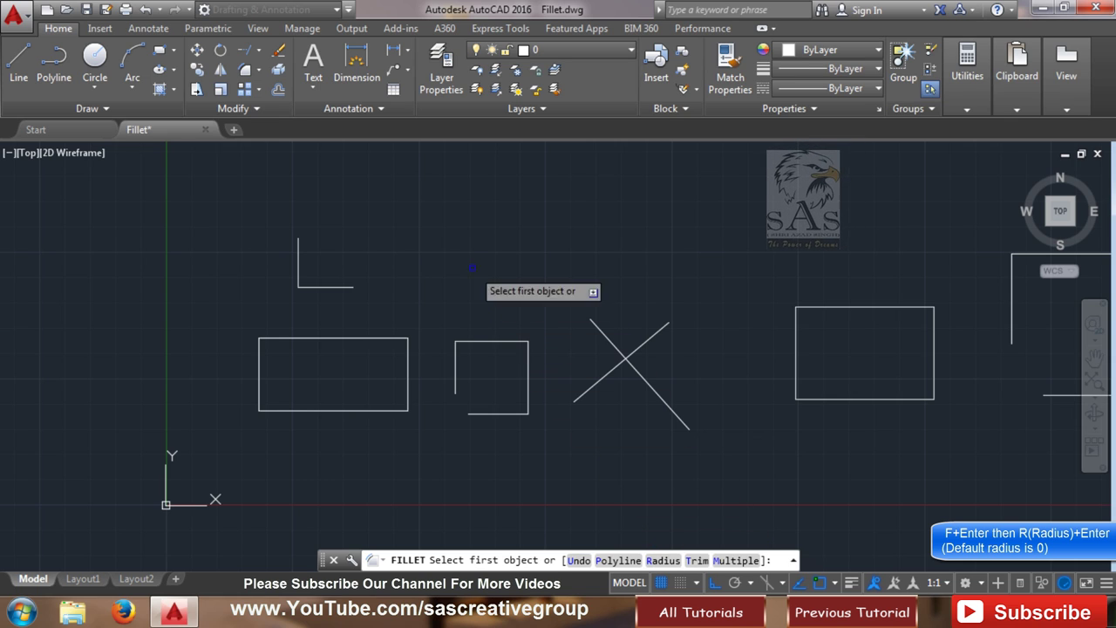
# Step: Set the fillet radius to 3 and round the corner between the vertical and horizontal lines
pyautogui.write('r')
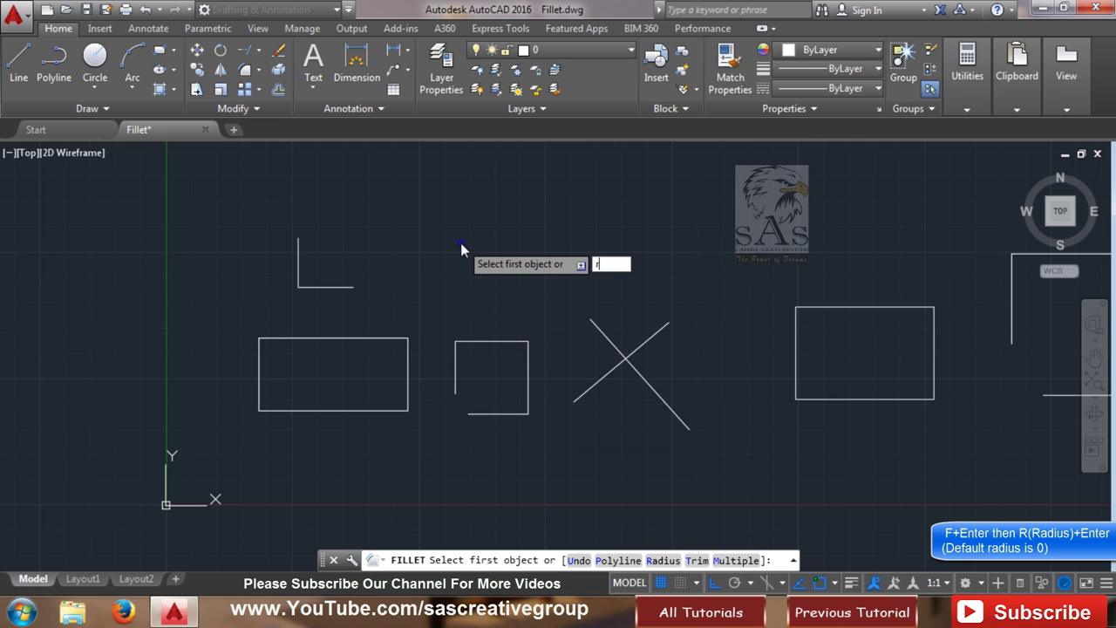
pyautogui.press('Return')
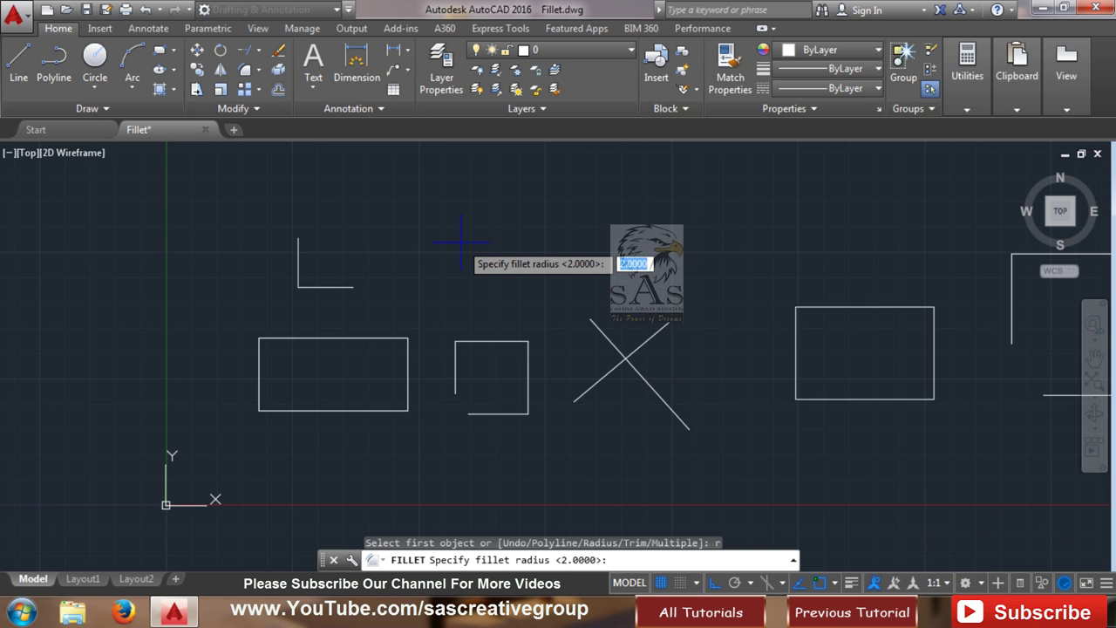
pyautogui.write('3')
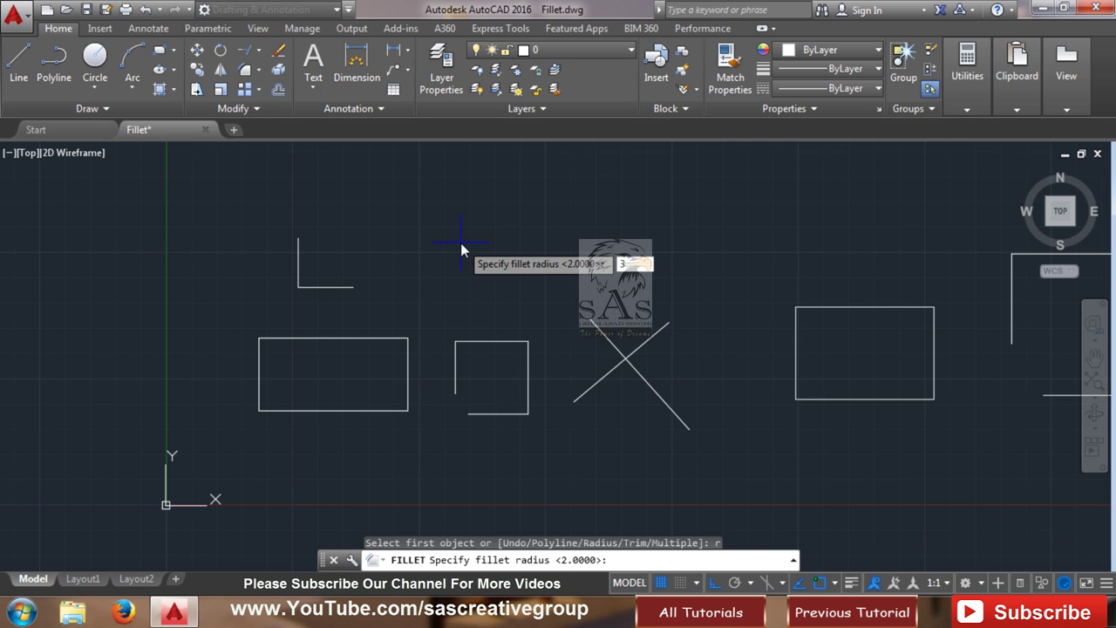
pyautogui.press('Return')
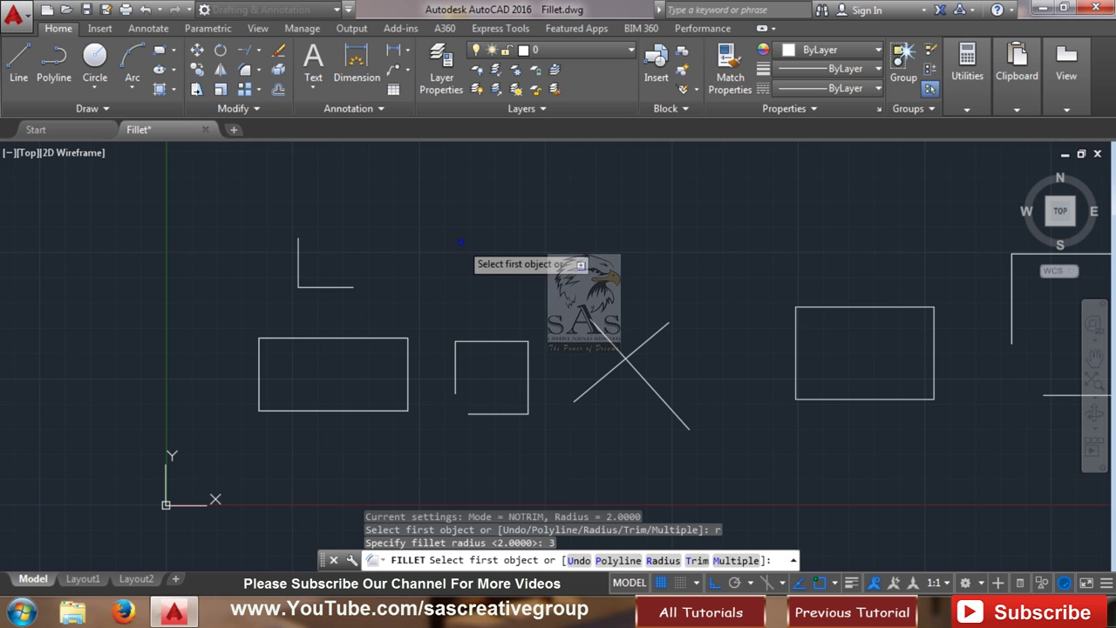
pyautogui.click(298, 267)
pyautogui.scroll(2, 297, 279)
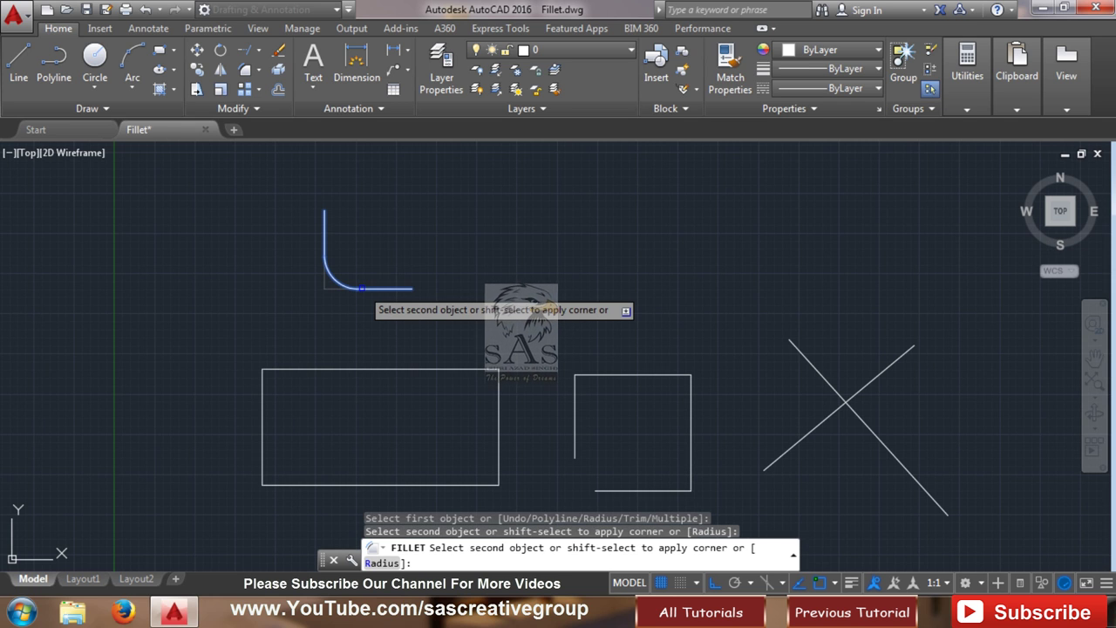
pyautogui.click(361, 288)
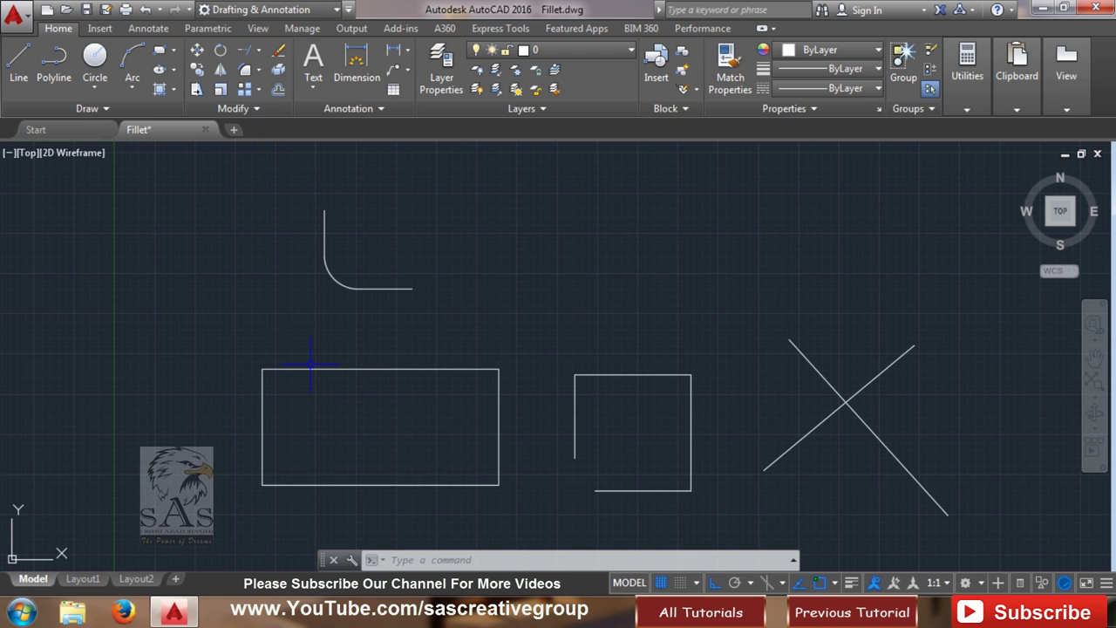
# Step: Fillet the whole rectangle as a polyline at radius 3, rounding all four corners
pyautogui.write('F')
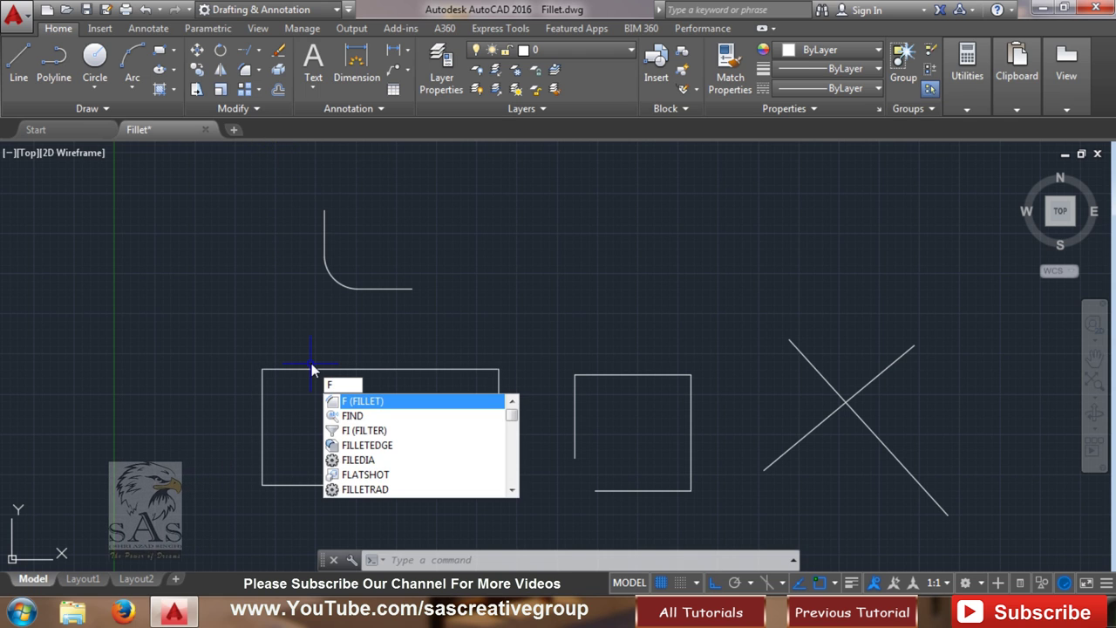
pyautogui.press('Return')
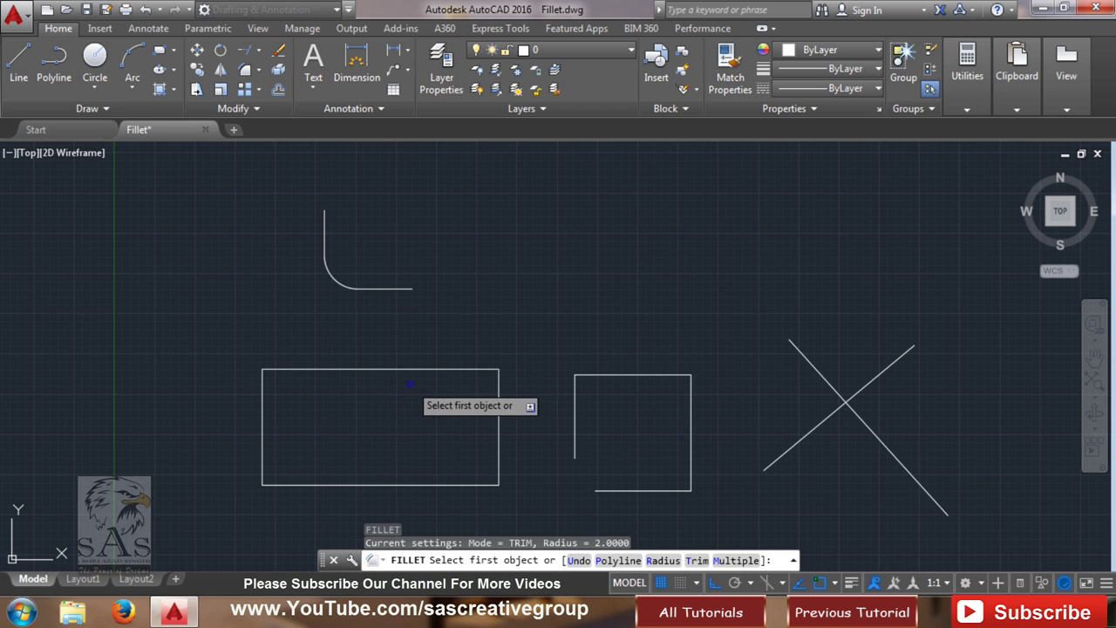
pyautogui.write('r')
pyautogui.press('Return')
pyautogui.write('3')
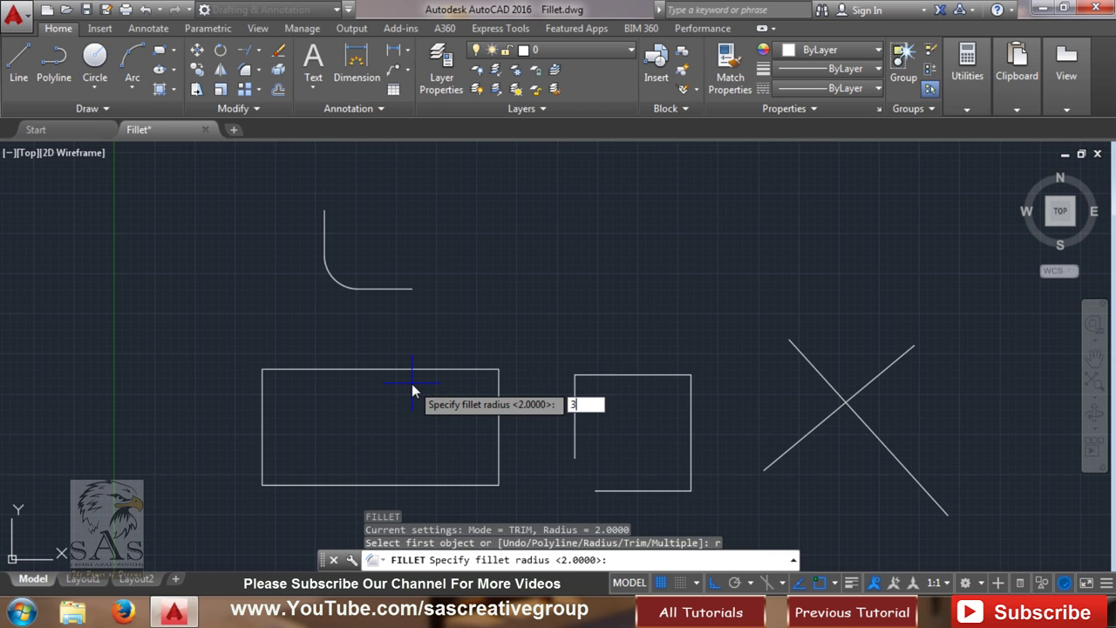
pyautogui.press('Return')
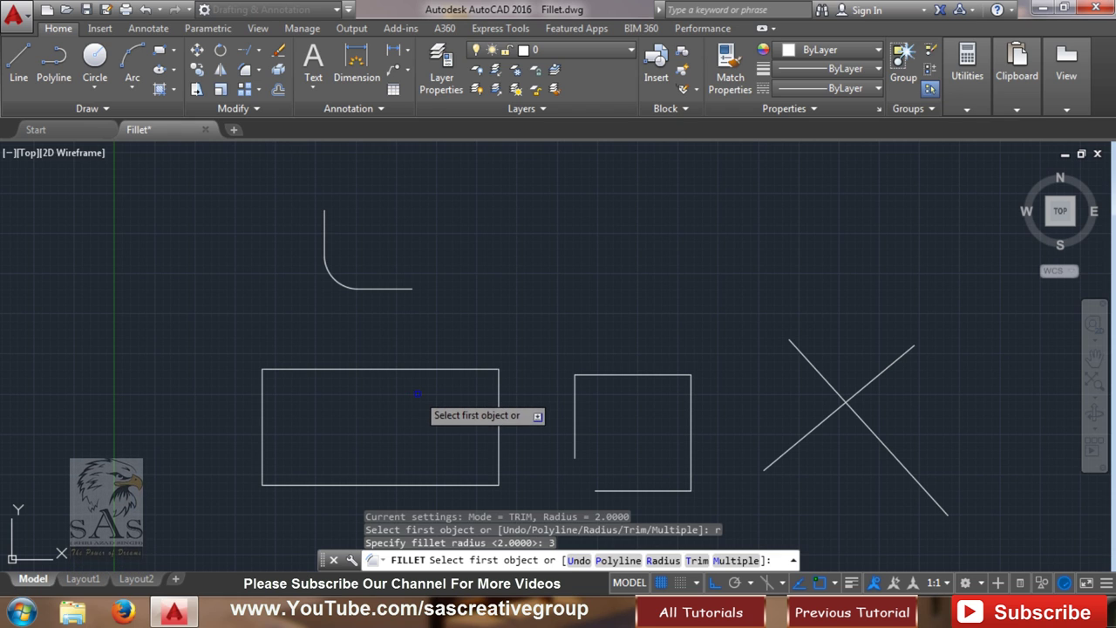
pyautogui.click(622, 561)
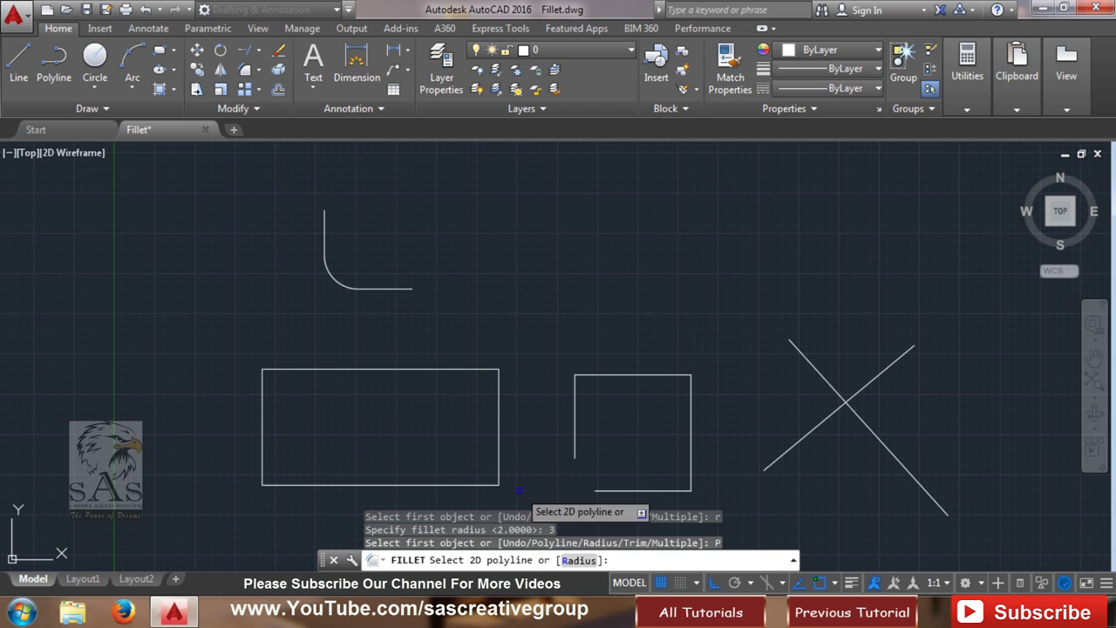
pyautogui.click(499, 424)
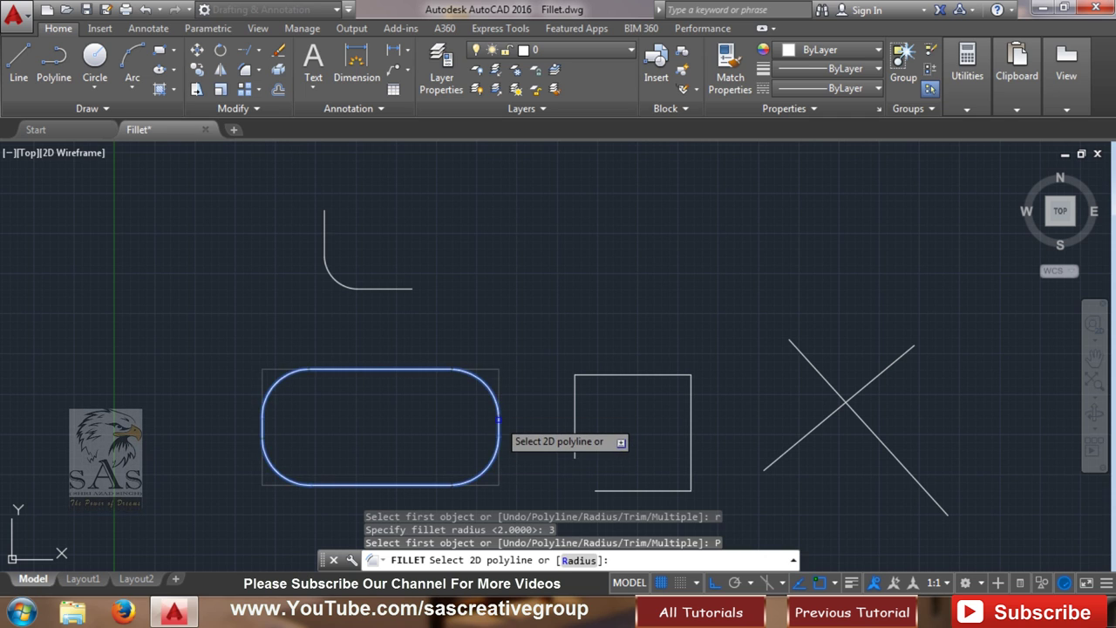
pyautogui.click(499, 421)
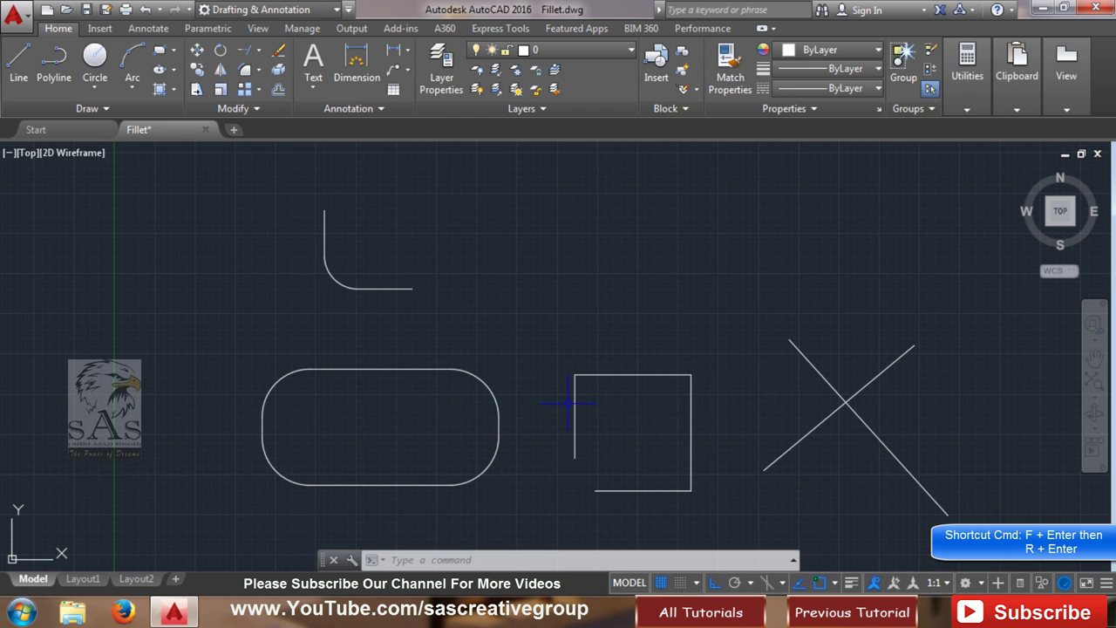
# Step: Fillet the open square's left and bottom lines at radius 0 to close the corner
pyautogui.write('f')
pyautogui.press('Return')
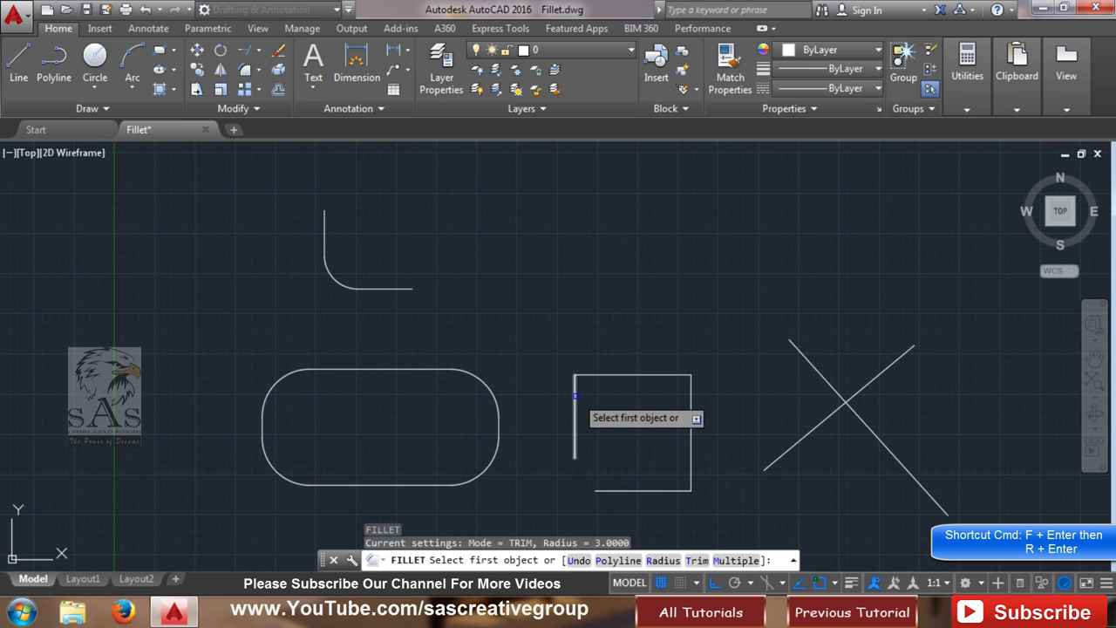
pyautogui.write('r')
pyautogui.press('Return')
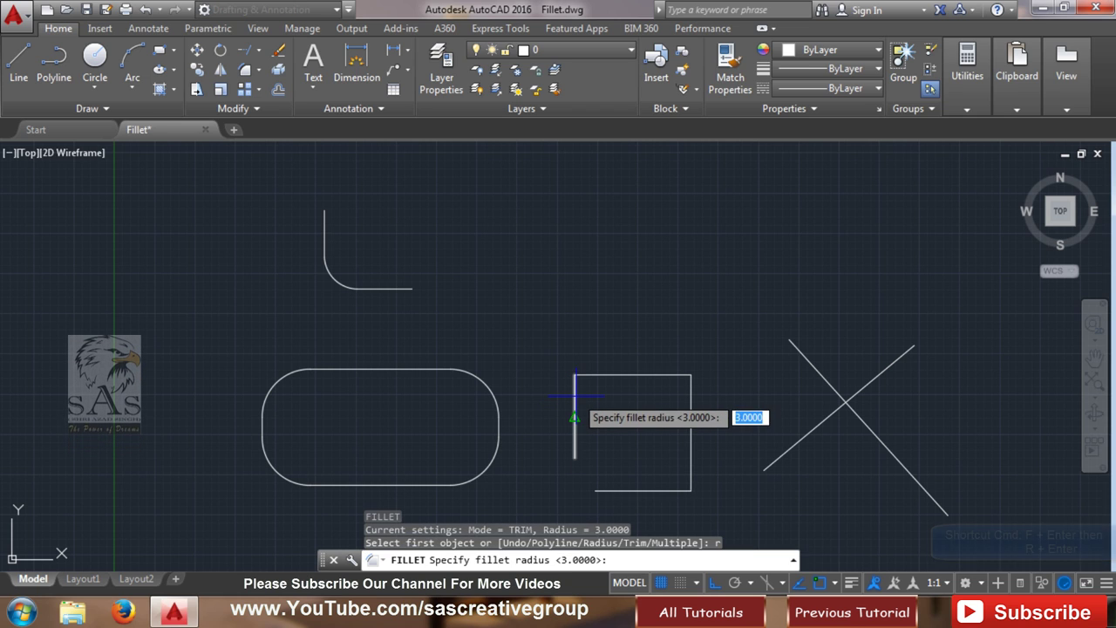
pyautogui.write('0')
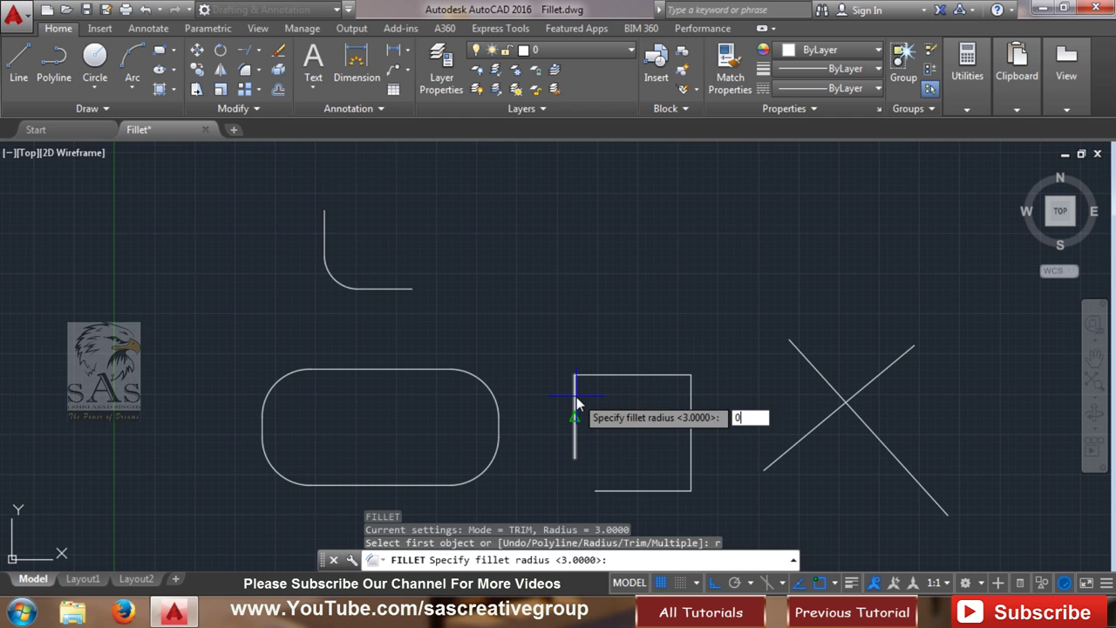
pyautogui.press('Return')
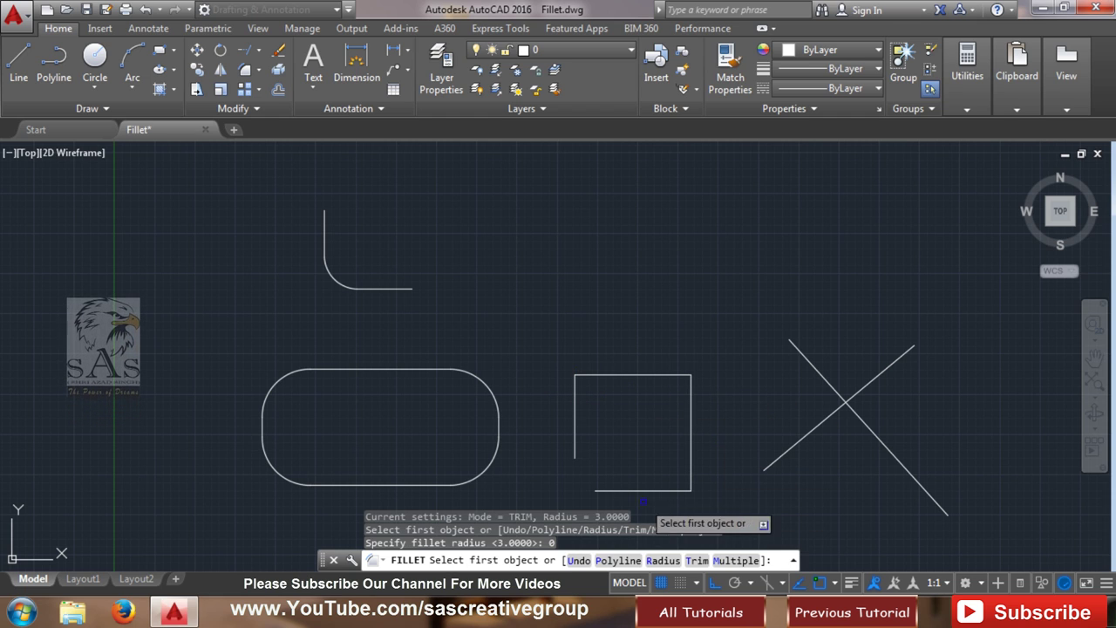
pyautogui.scroll(5, 581, 500)
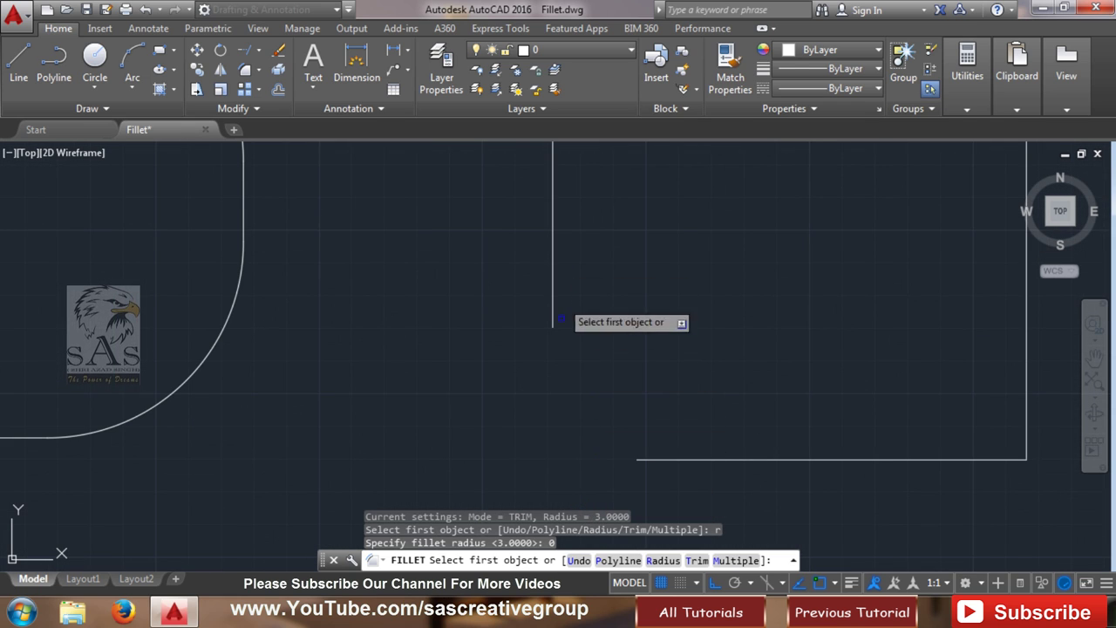
pyautogui.scroll(-2, 608, 440)
pyautogui.scroll(-2, 608, 449)
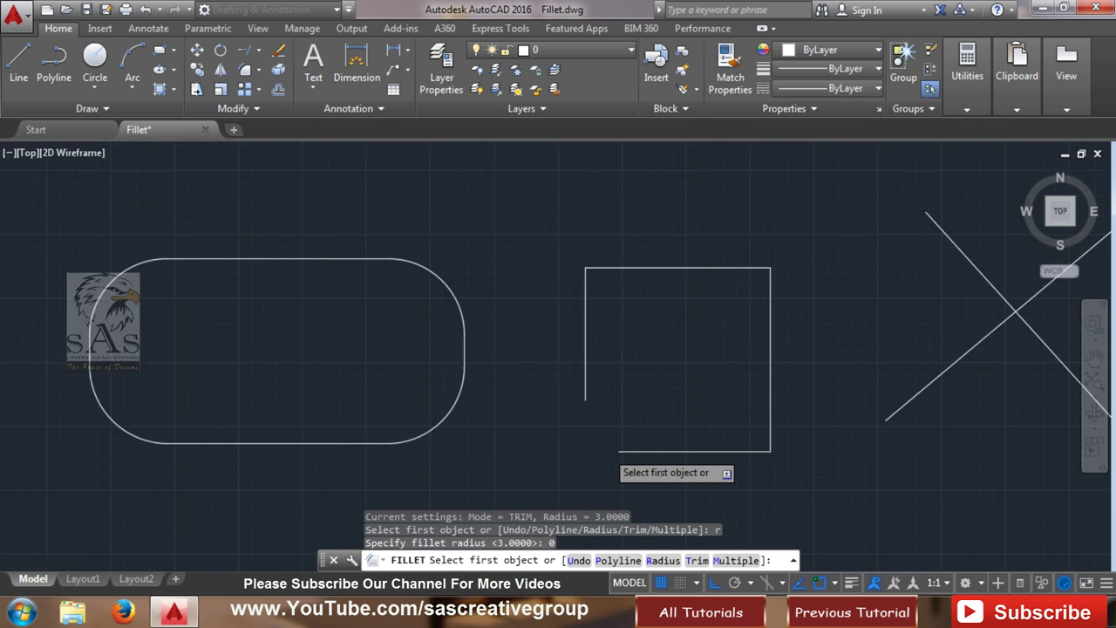
pyautogui.scroll(-1, 623, 436)
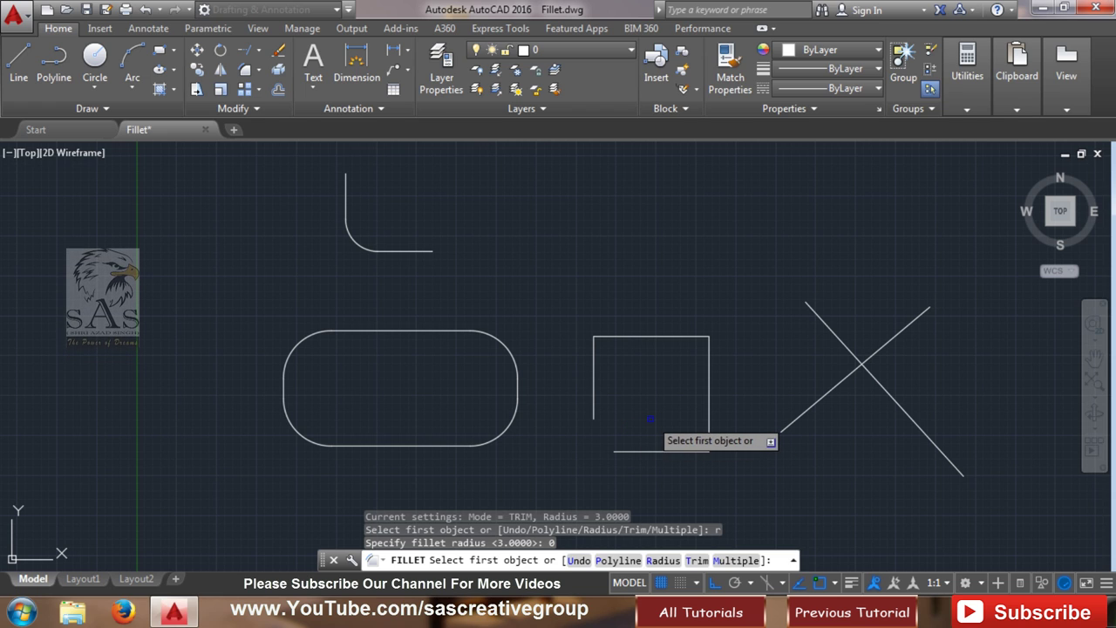
pyautogui.click(595, 388)
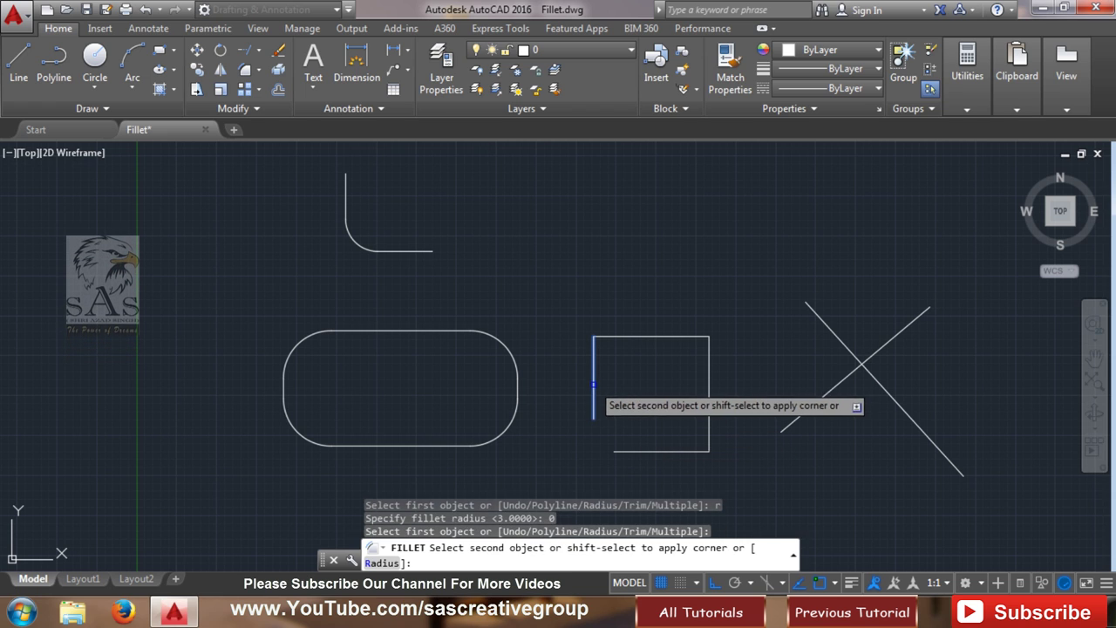
pyautogui.click(655, 451)
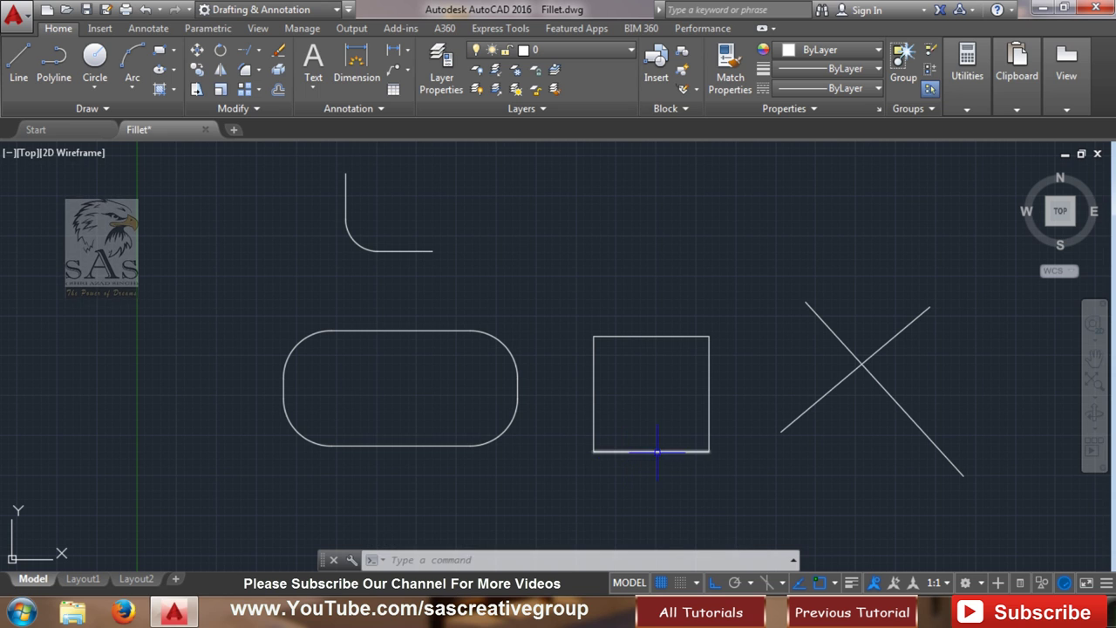
# Step: Fillet the two crossing diagonal lines with Trim mode set to No trim
pyautogui.moveTo(646, 444); pyautogui.dragTo(436, 413, button='middle')
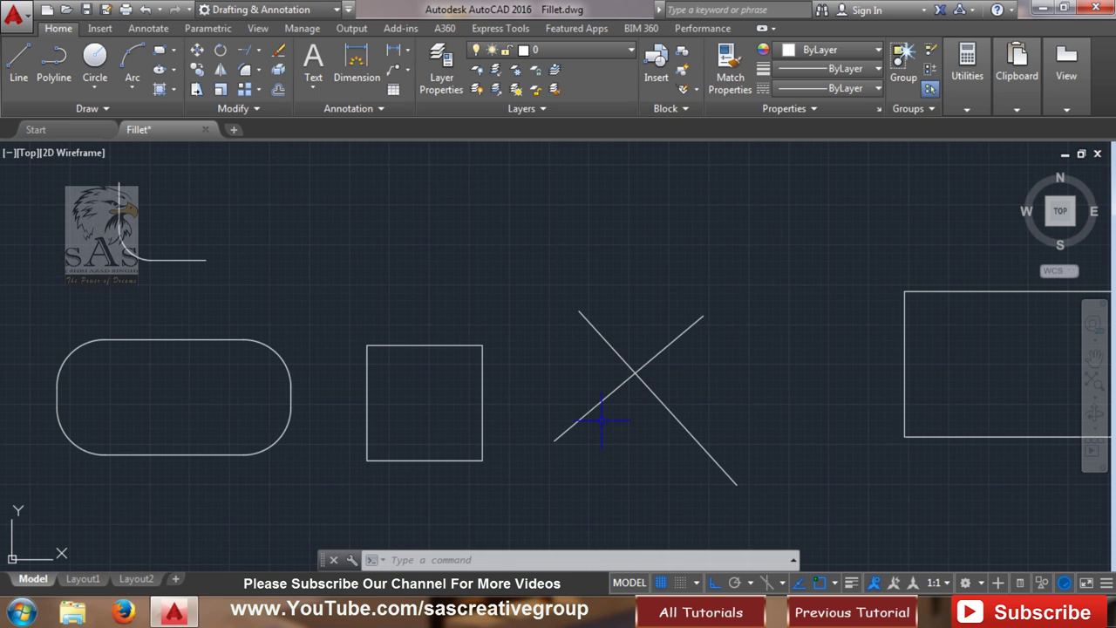
pyautogui.write('F')
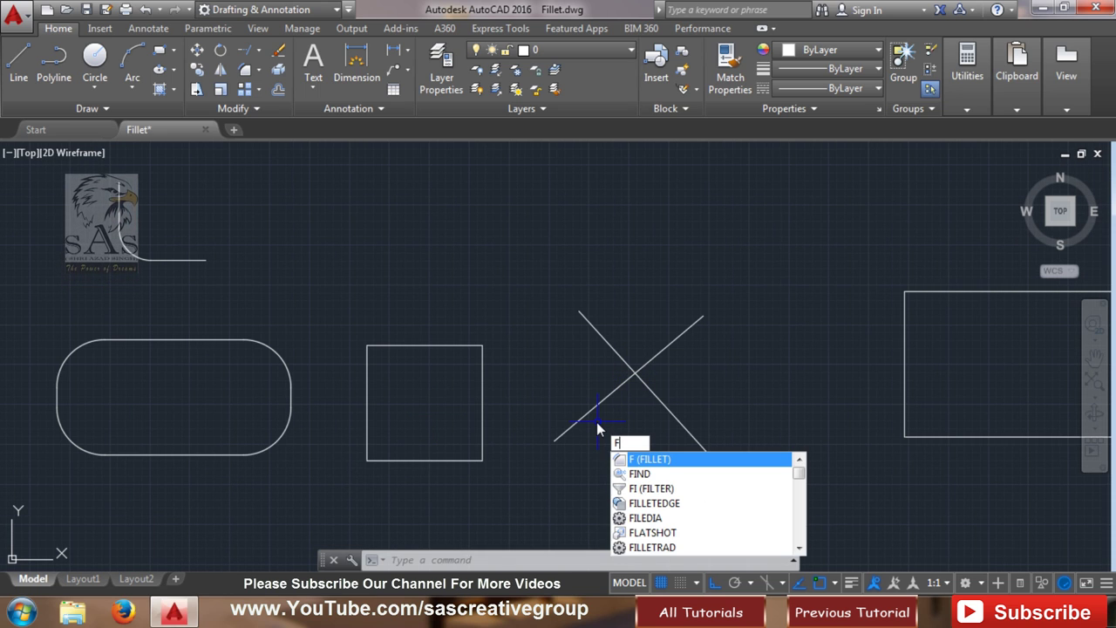
pyautogui.press('Return')
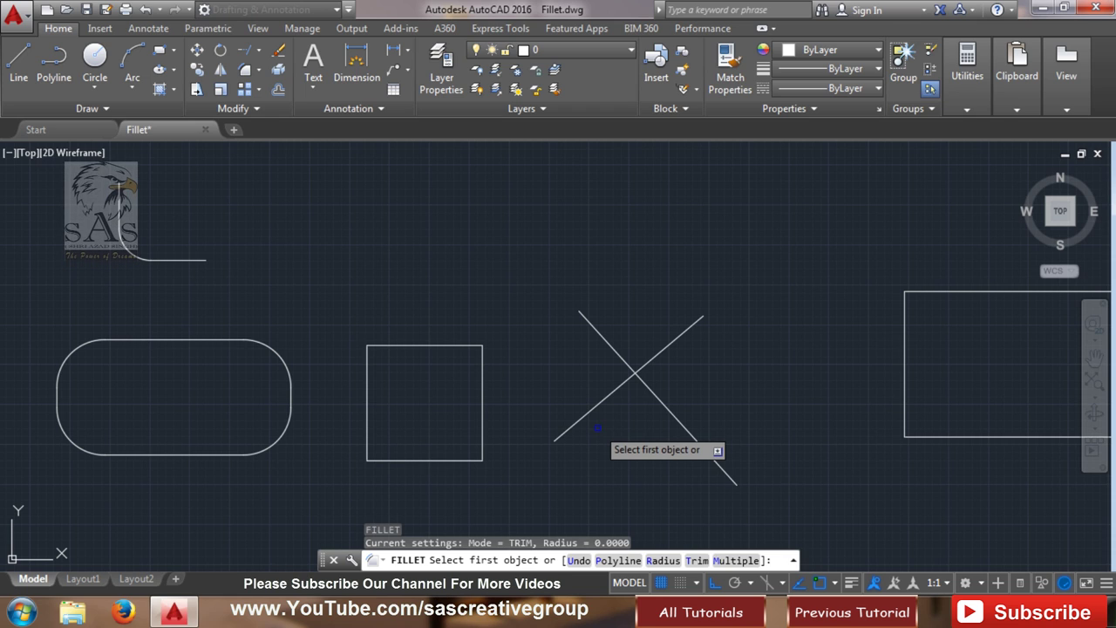
pyautogui.click(700, 561)
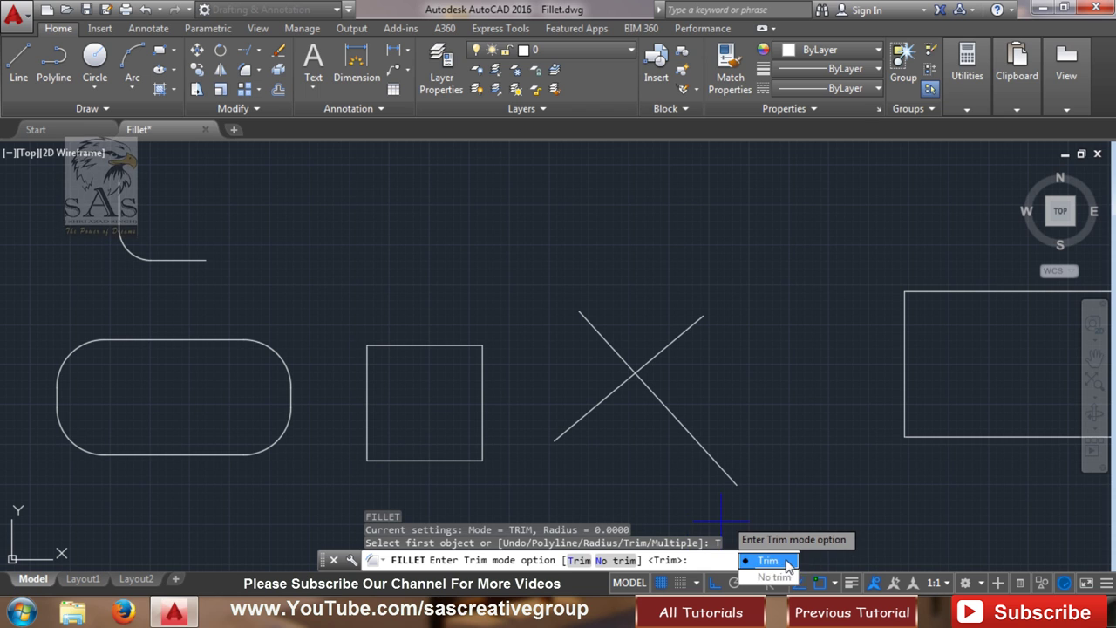
pyautogui.click(776, 577)
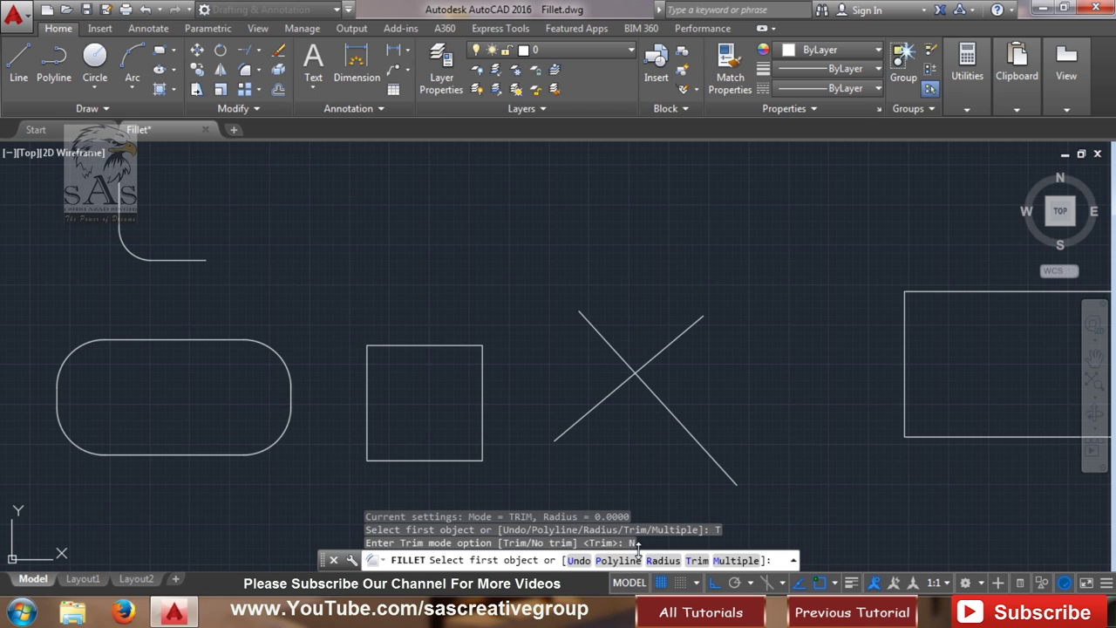
pyautogui.click(604, 400)
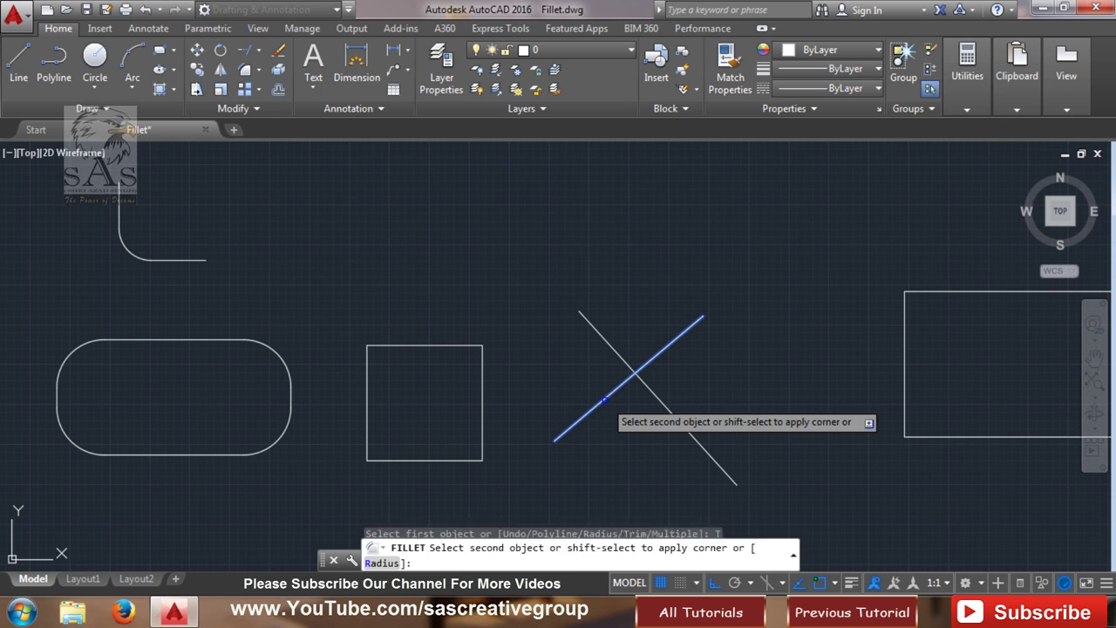
pyautogui.click(650, 392)
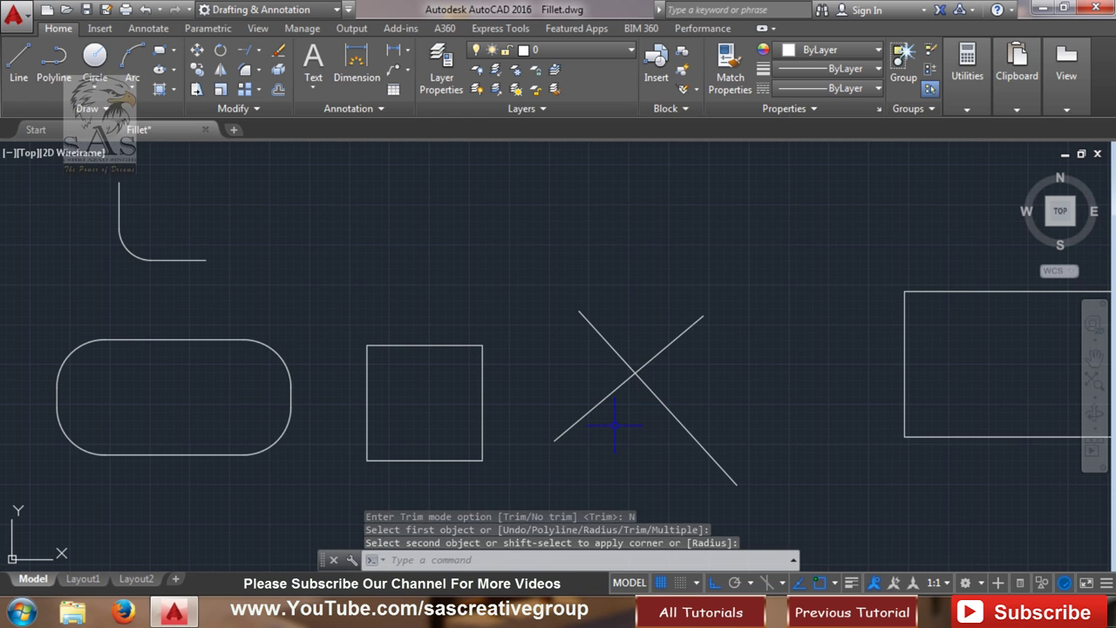
pyautogui.write('f')
# Step: Refillet the crossing lines with Trim mode on, trimming the X into a sharp V corner
pyautogui.press('Return')
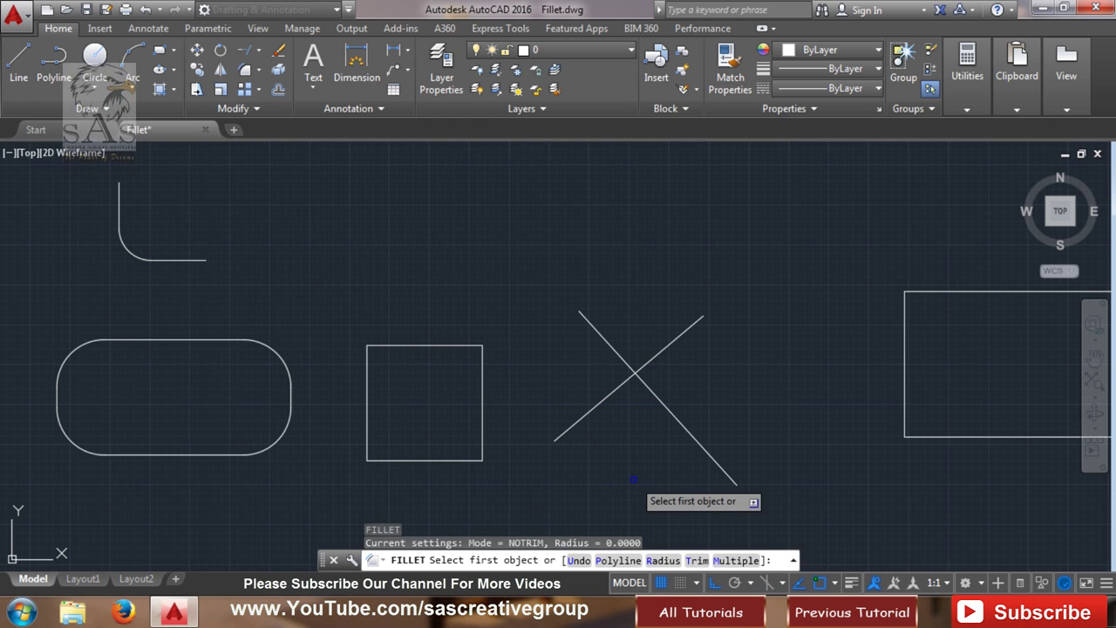
pyautogui.click(698, 560)
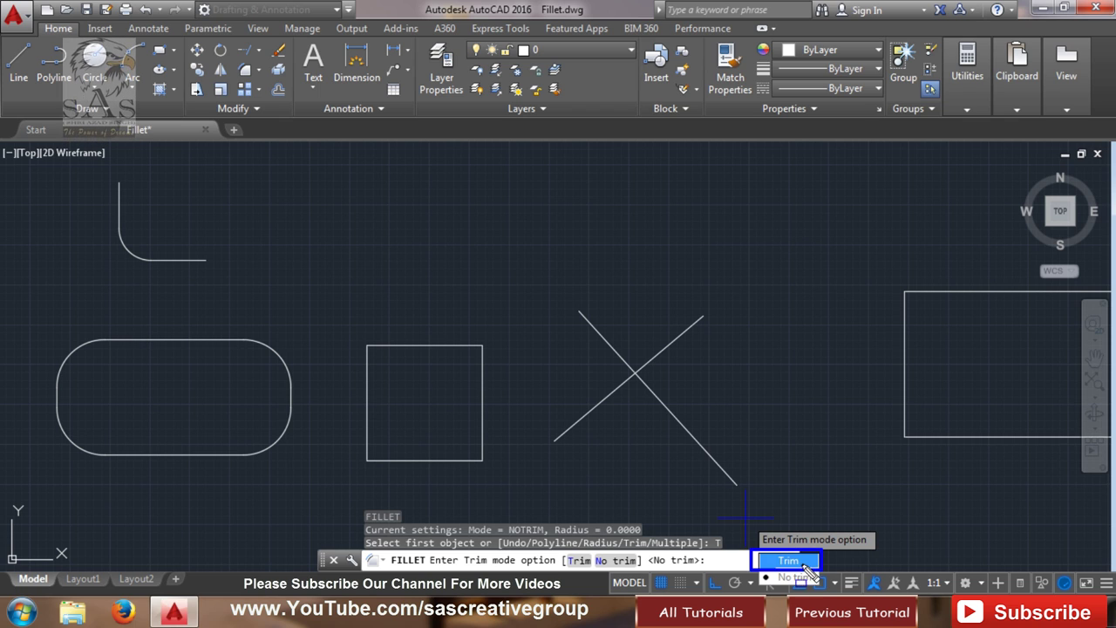
pyautogui.click(790, 561)
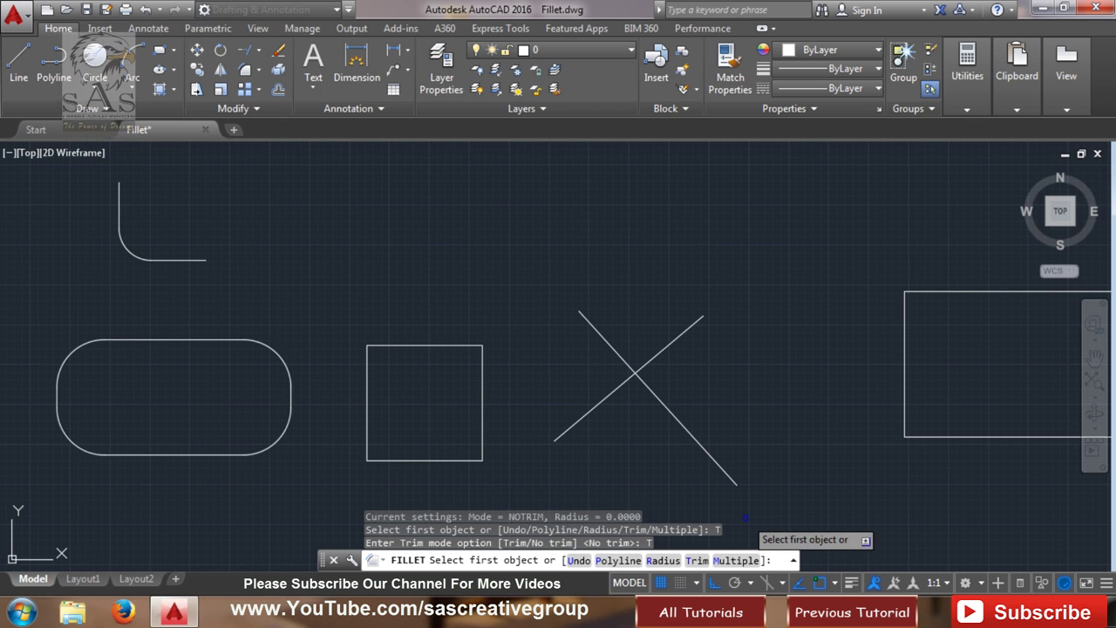
pyautogui.click(603, 398)
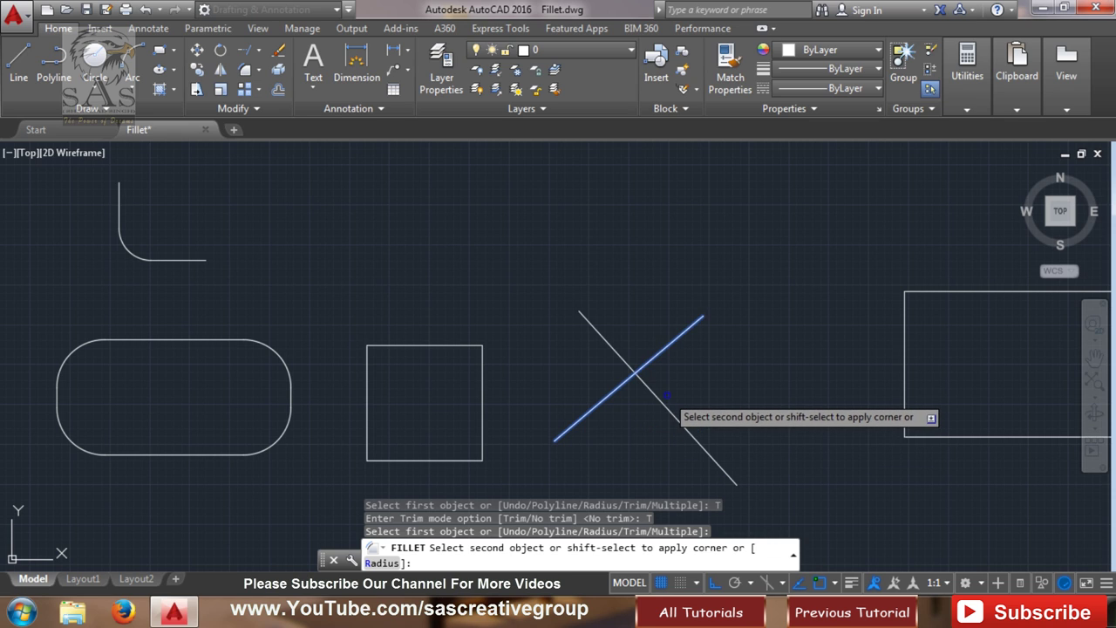
pyautogui.click(663, 402)
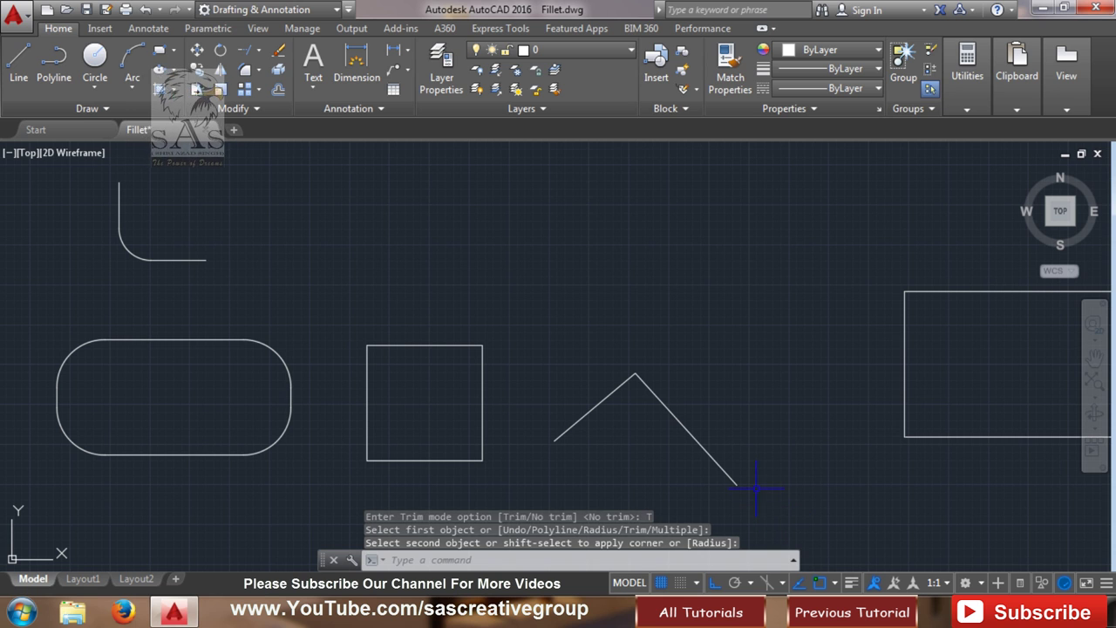
# Step: Pan to the rectangles, begin a Chamfer on the rectangle's top edge, then cancel it
pyautogui.scroll(-2, 587, 381)
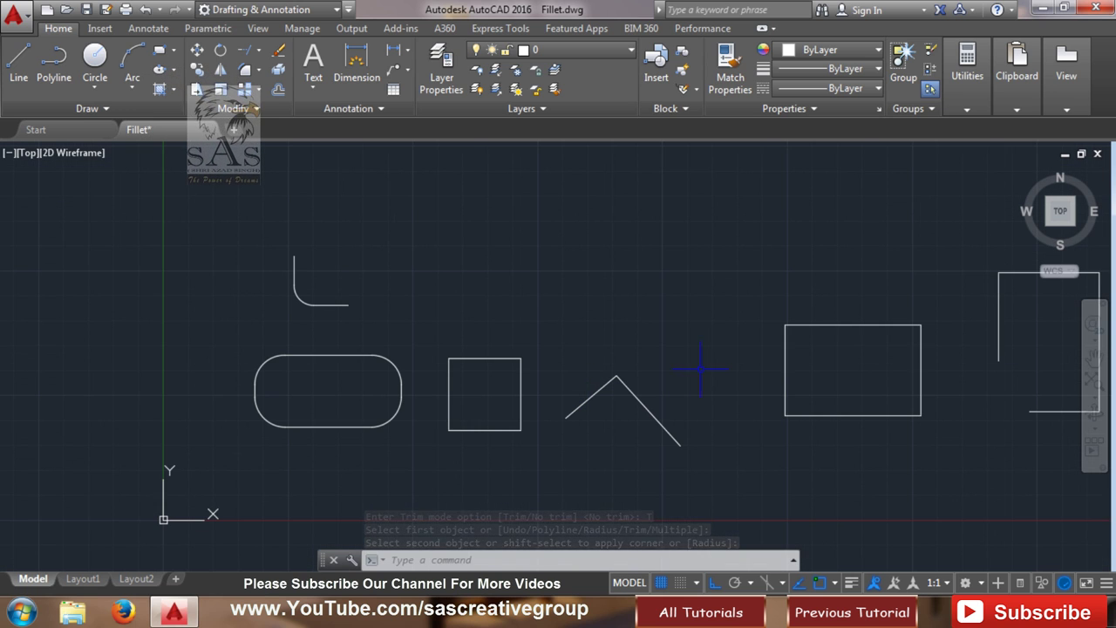
pyautogui.moveTo(693, 369); pyautogui.dragTo(276, 414, button='middle')
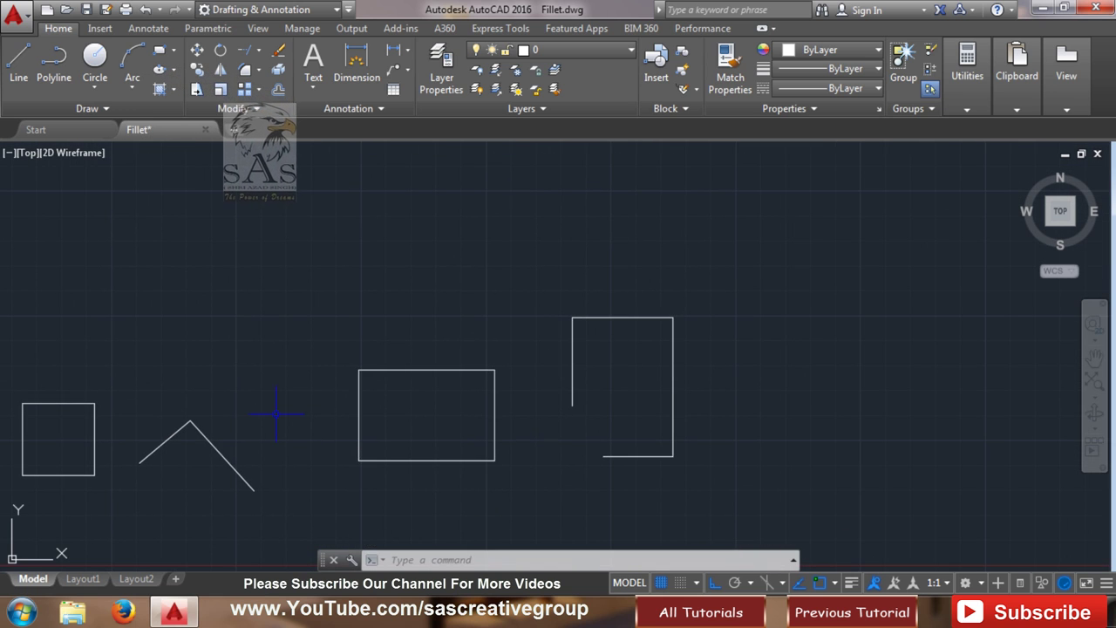
pyautogui.click(258, 70)
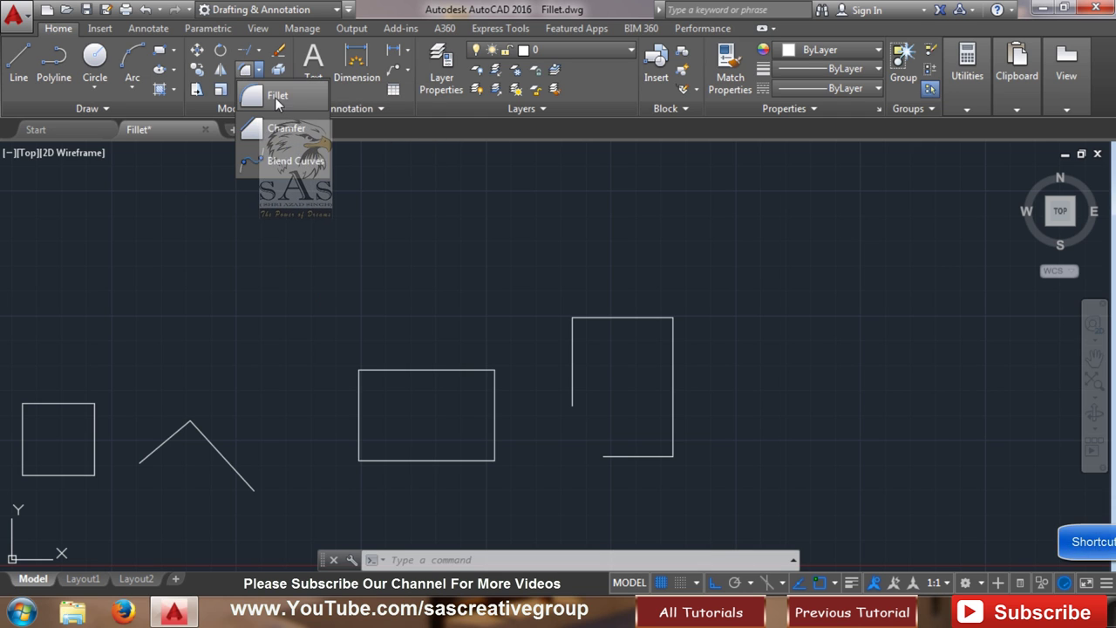
pyautogui.click(298, 133)
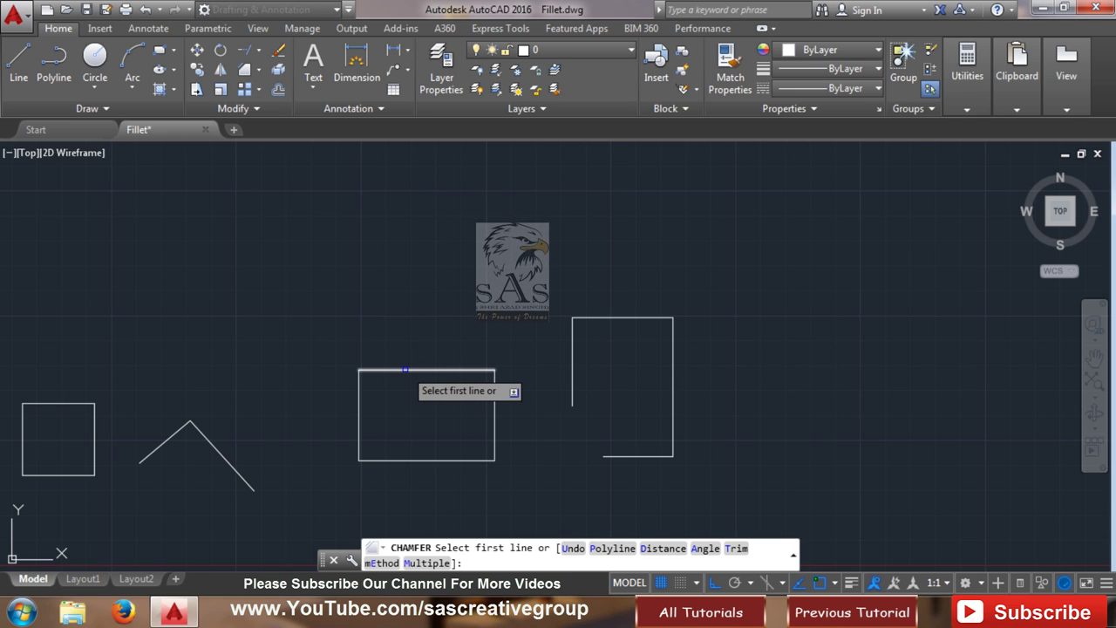
pyautogui.click(405, 370)
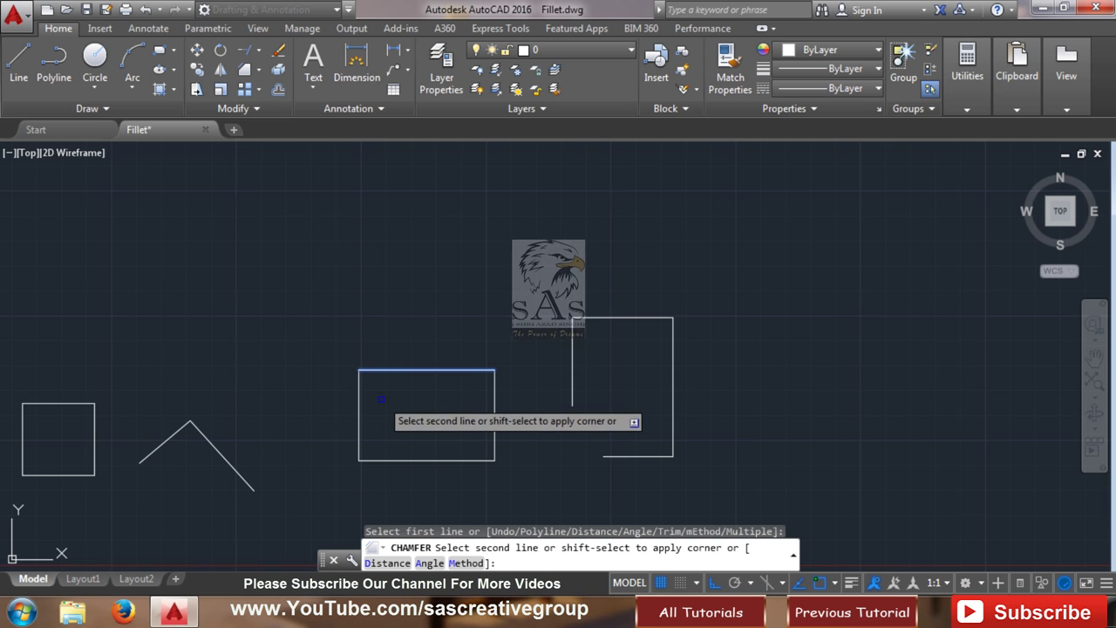
pyautogui.press('Escape')
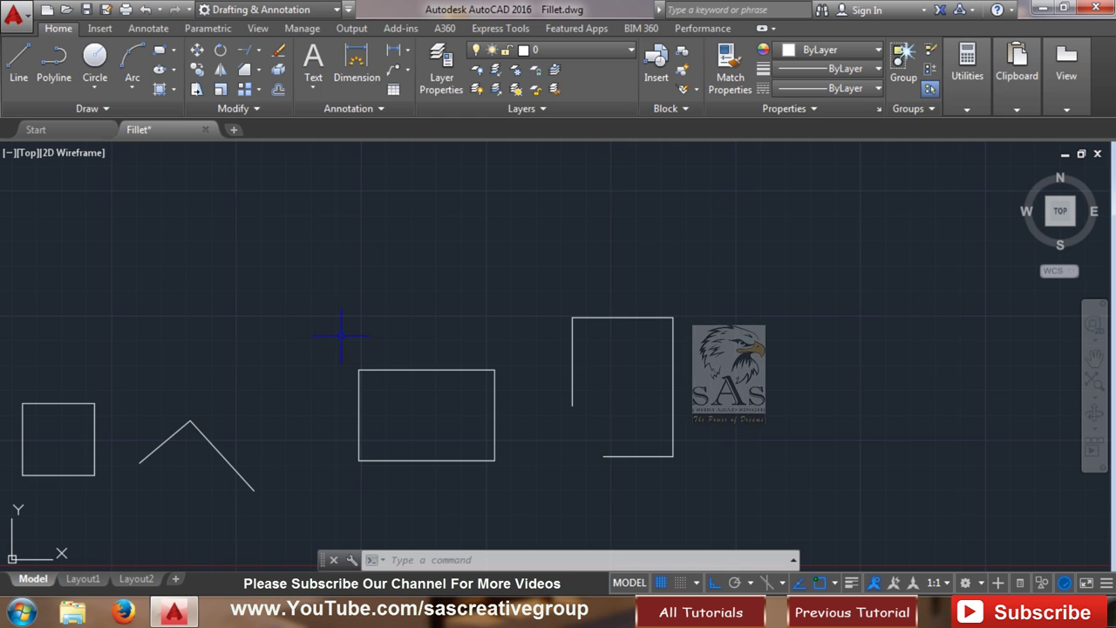
# Step: Chamfer the rectangle's top-left corner with both distances set to 2 using CHA
pyautogui.write('cha')
pyautogui.press('Return')
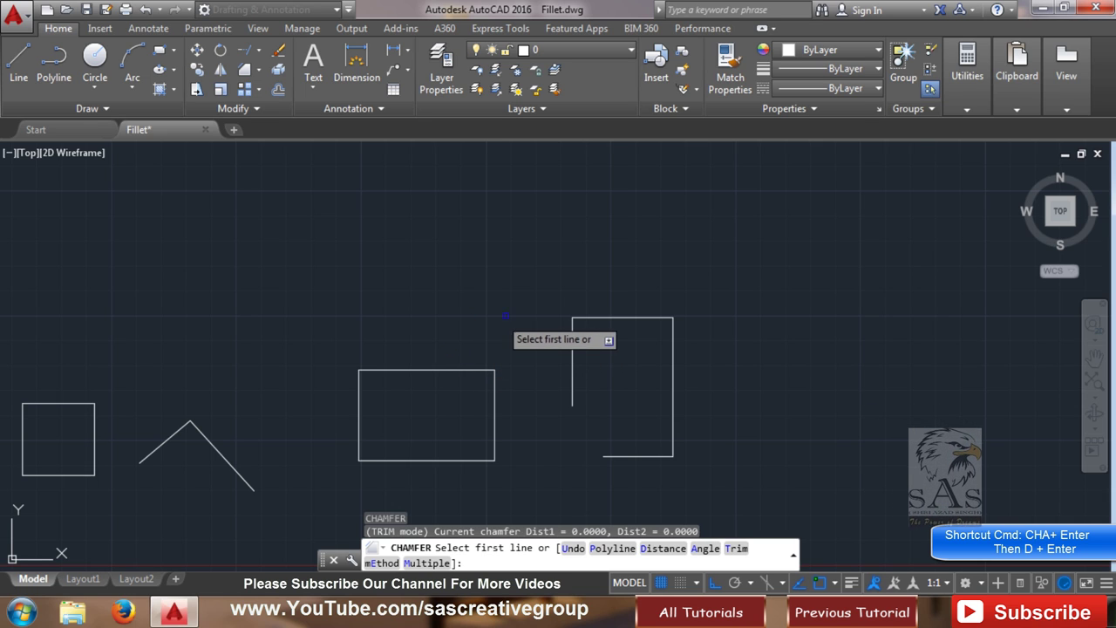
pyautogui.click(656, 548)
pyautogui.write('2')
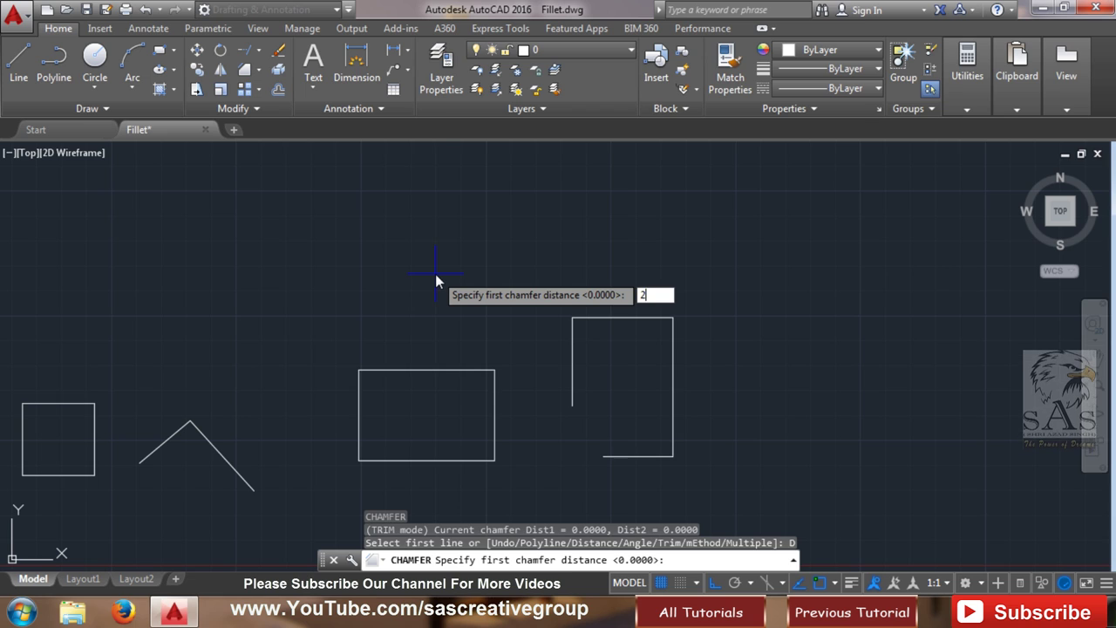
pyautogui.press('Return')
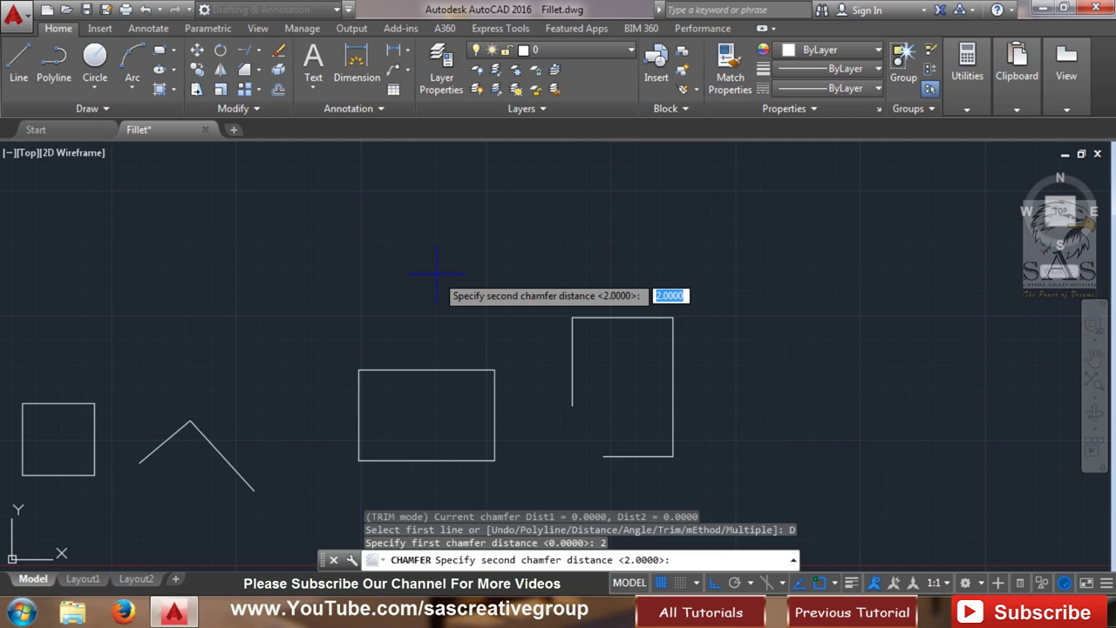
pyautogui.press('Return')
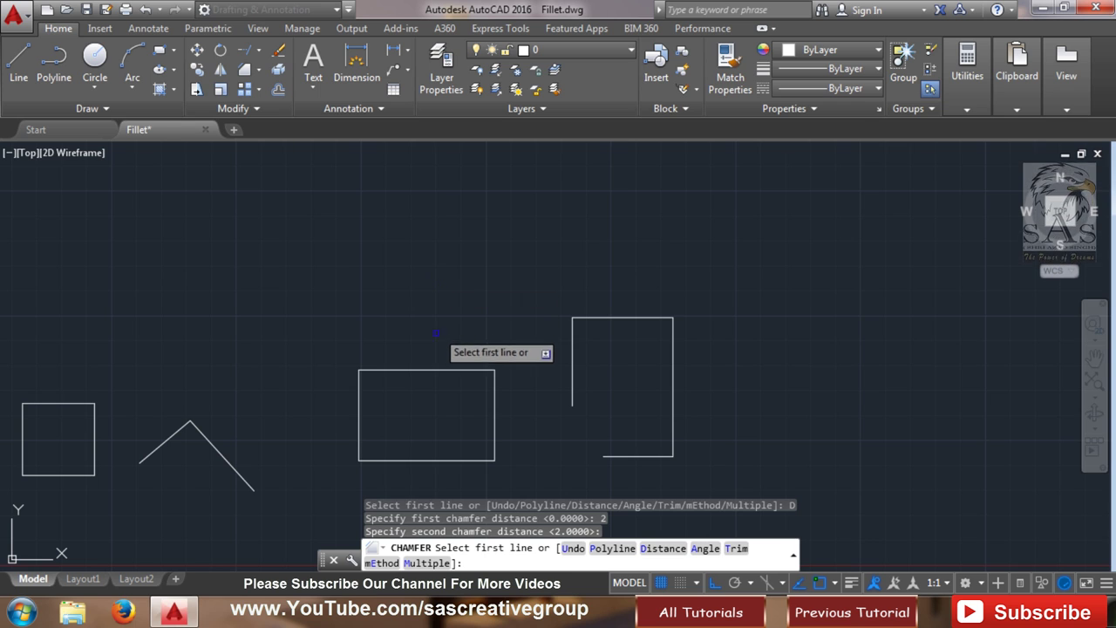
pyautogui.click(420, 371)
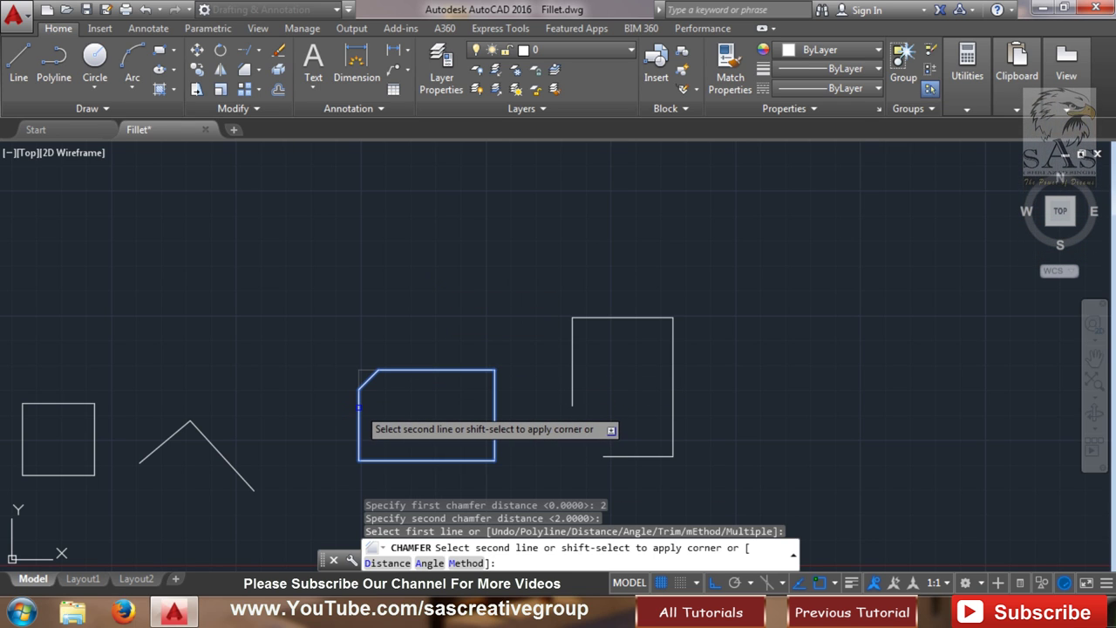
pyautogui.click(358, 406)
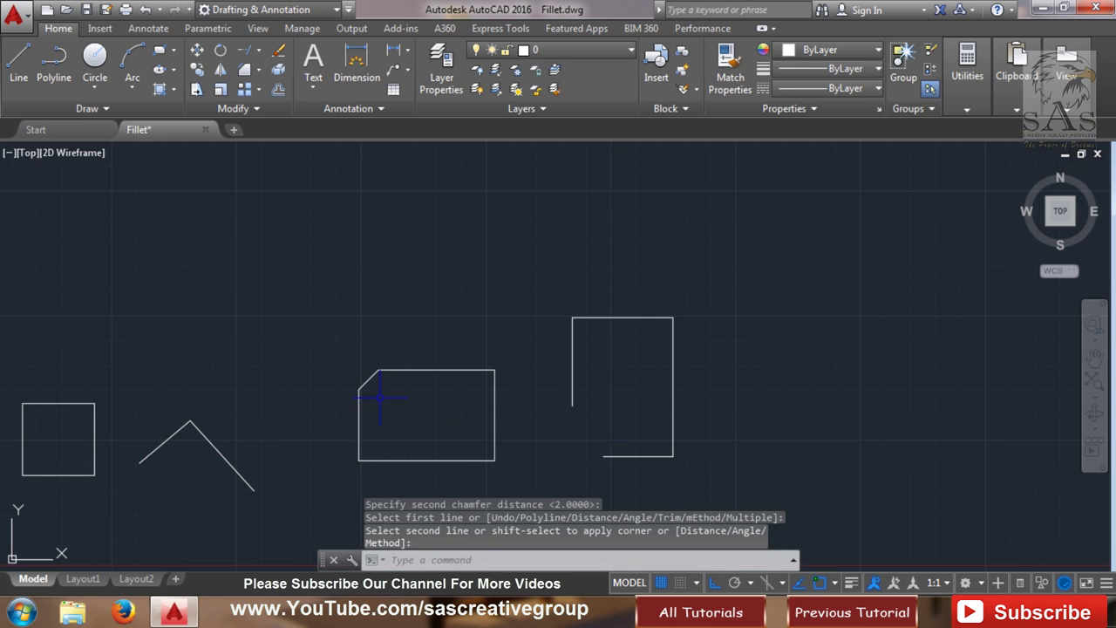
pyautogui.scroll(5, 380, 399)
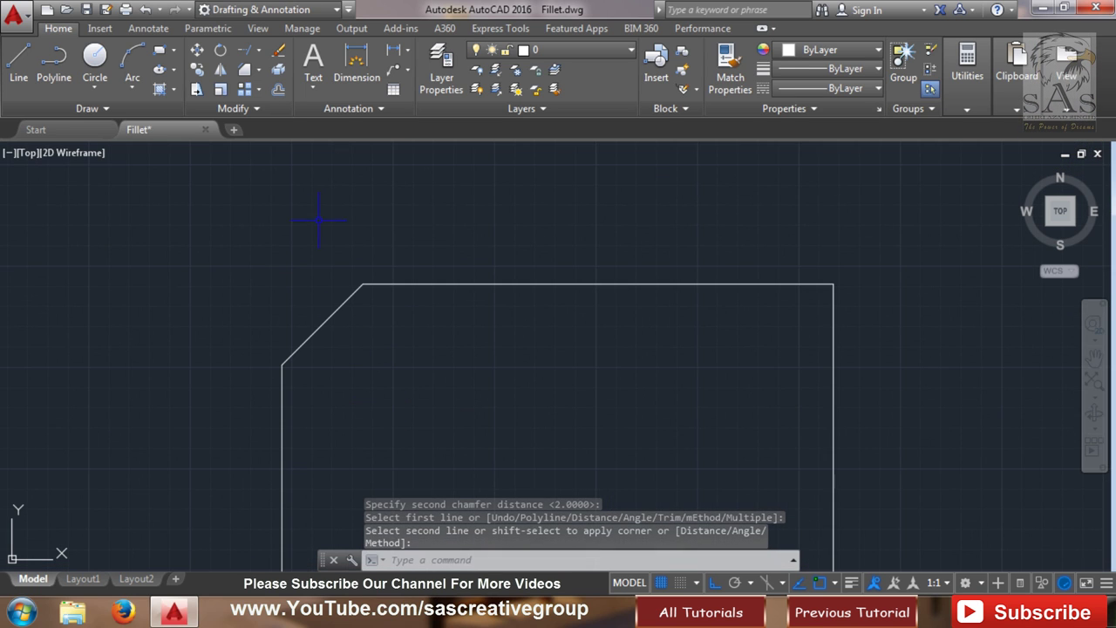
# Step: Draw two lines from the chamfer endpoints to the original corner, then select and undo
pyautogui.click(18, 61)
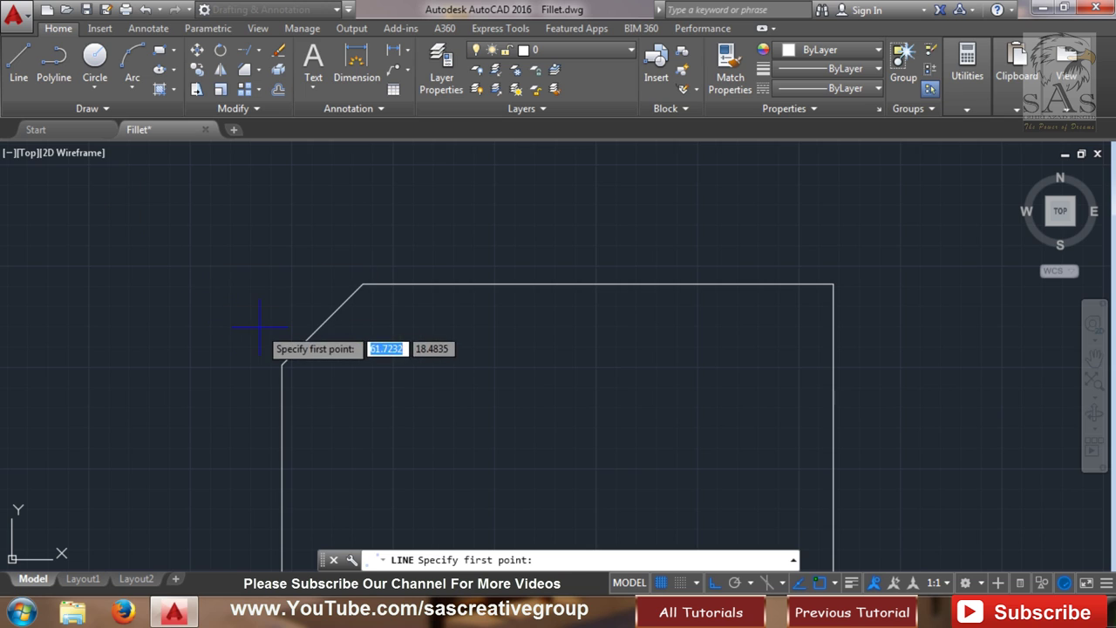
pyautogui.click(280, 364)
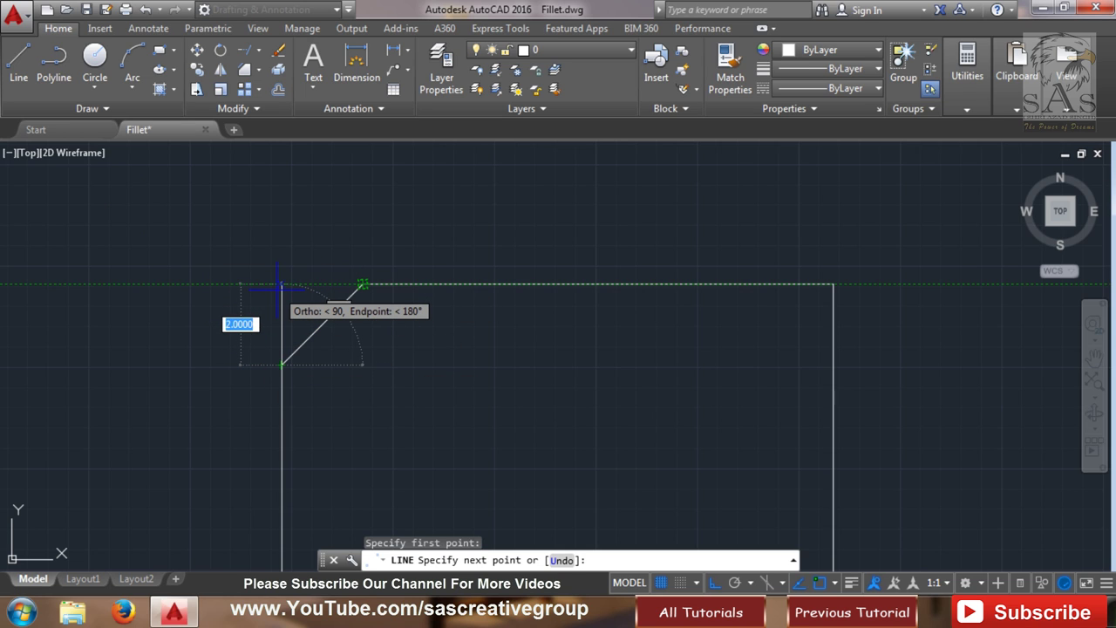
pyautogui.click(281, 284)
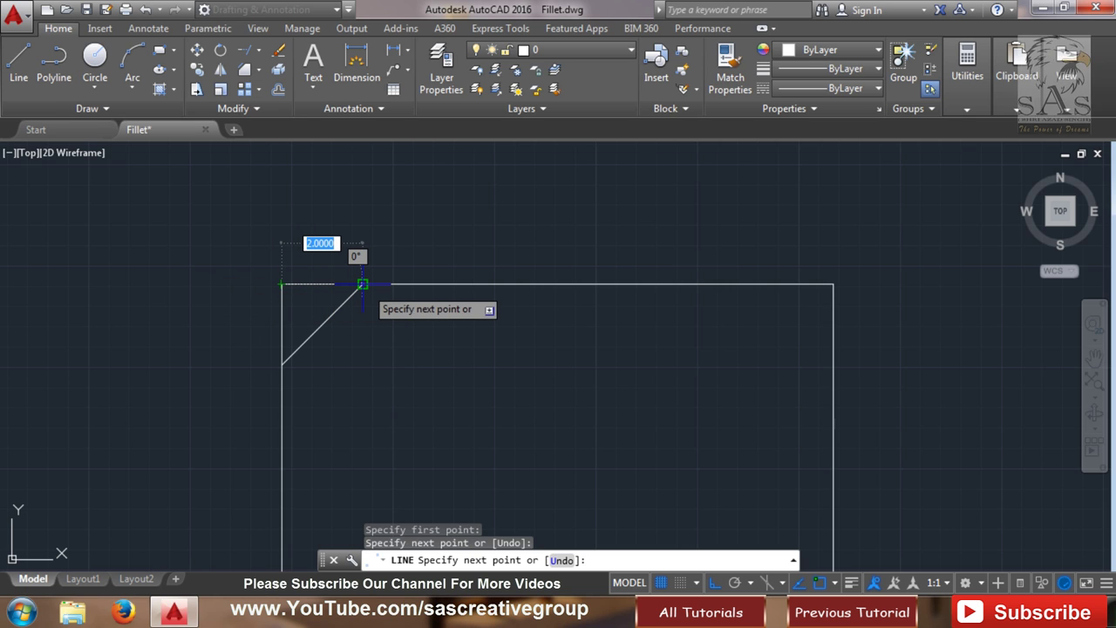
pyautogui.click(362, 285)
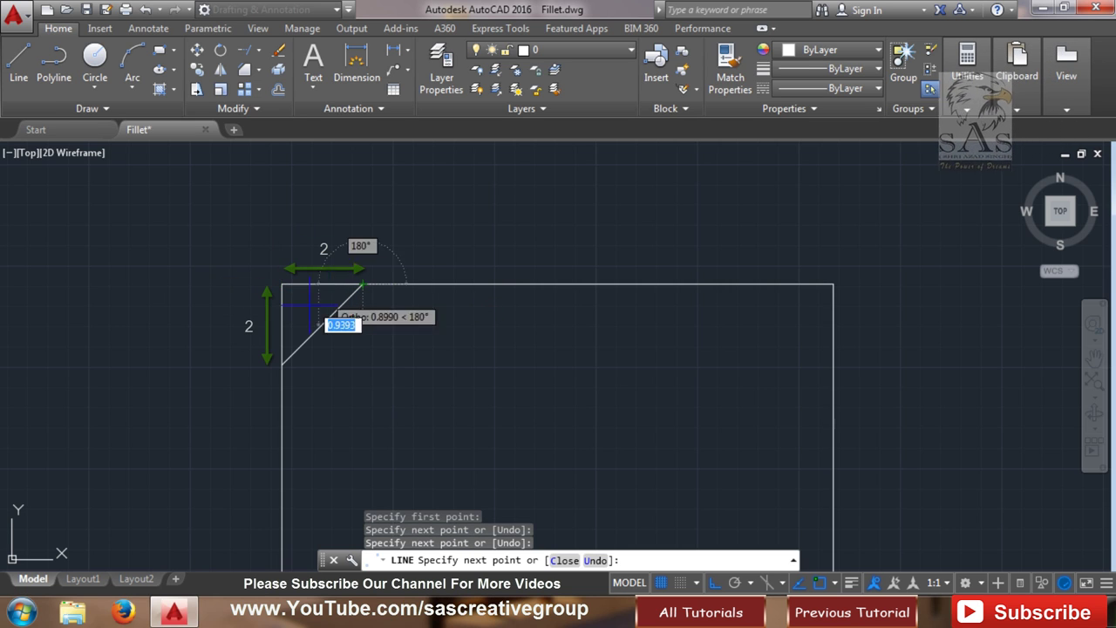
pyautogui.press('Escape')
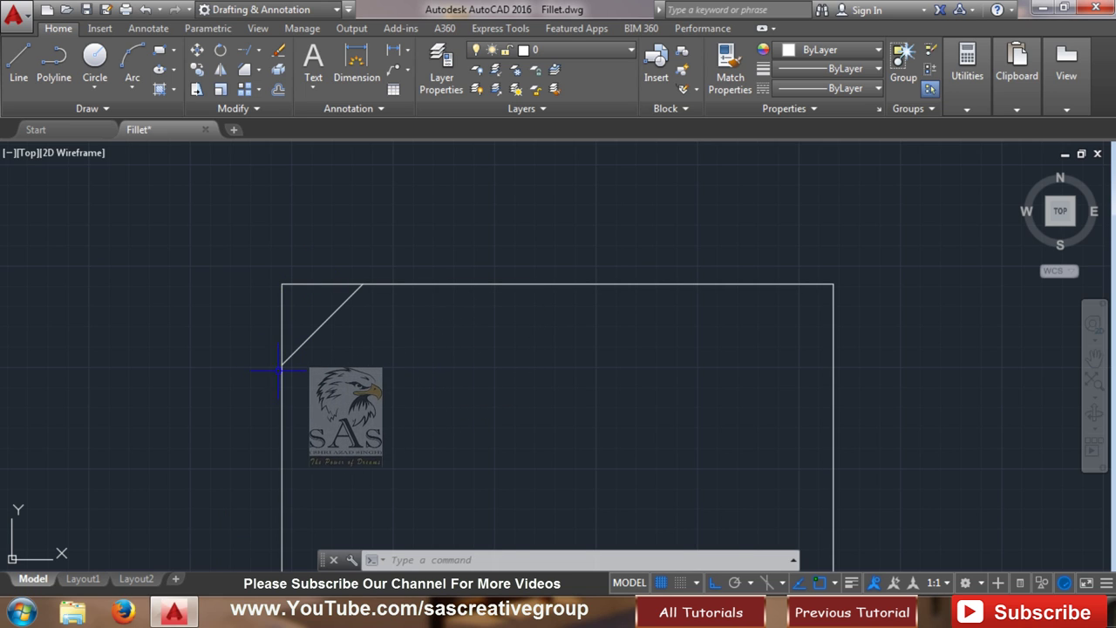
pyautogui.click(311, 271)
pyautogui.click(297, 321)
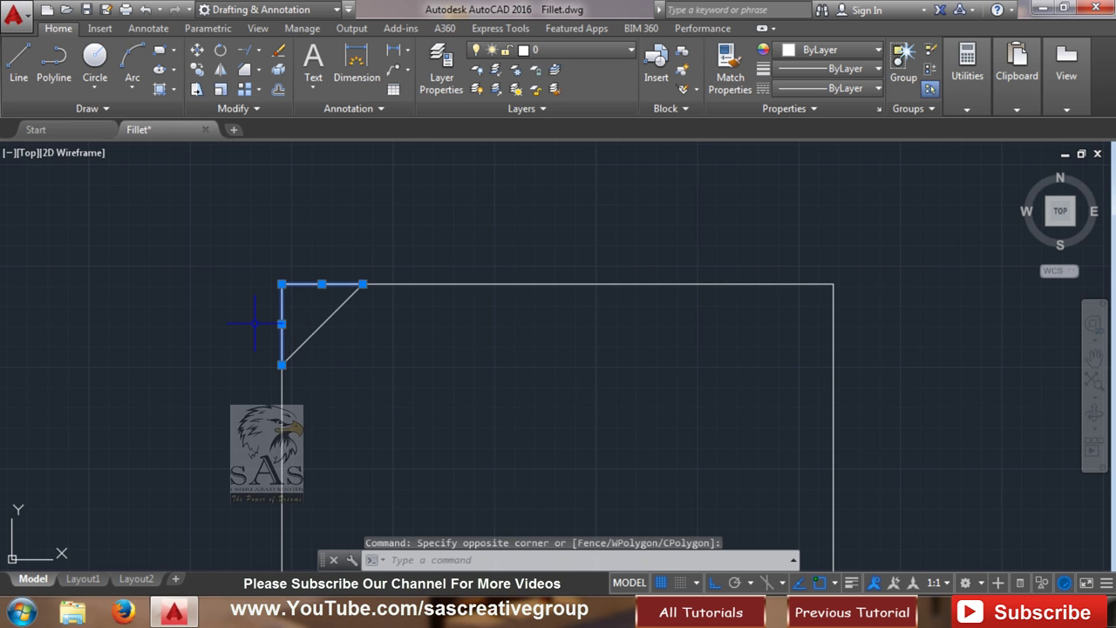
pyautogui.hotkey('ctrl', 'z')
pyautogui.hotkey('ctrl', 'z')
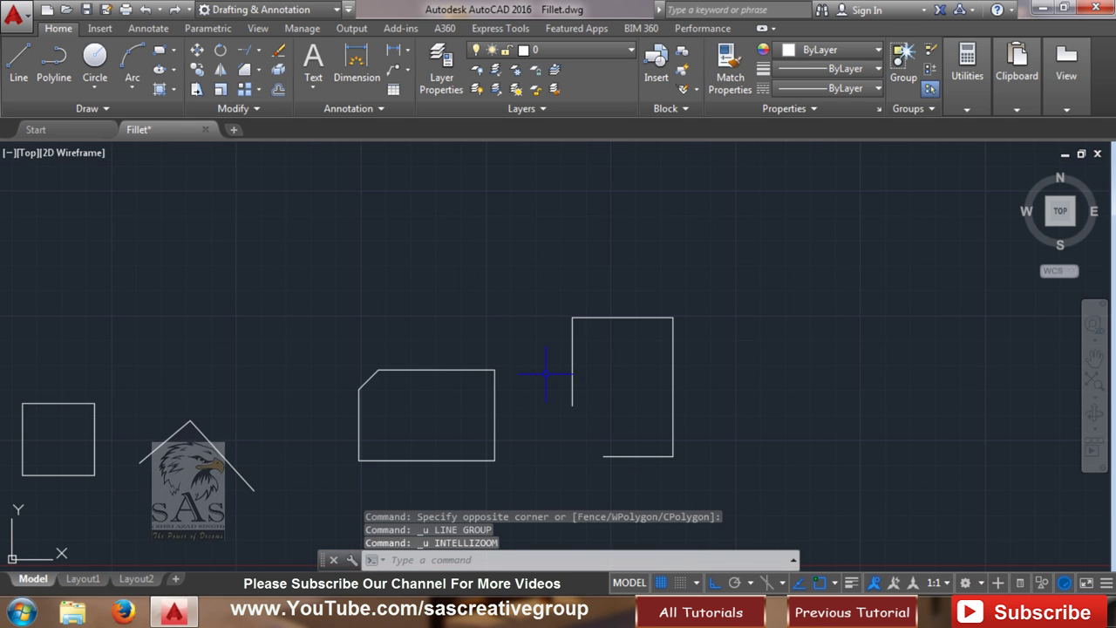
# Step: Replace the equal chamfer with one of 2 along the top edge and 5 down the left edge
pyautogui.hotkey('ctrl', 'z')
pyautogui.write('cha')
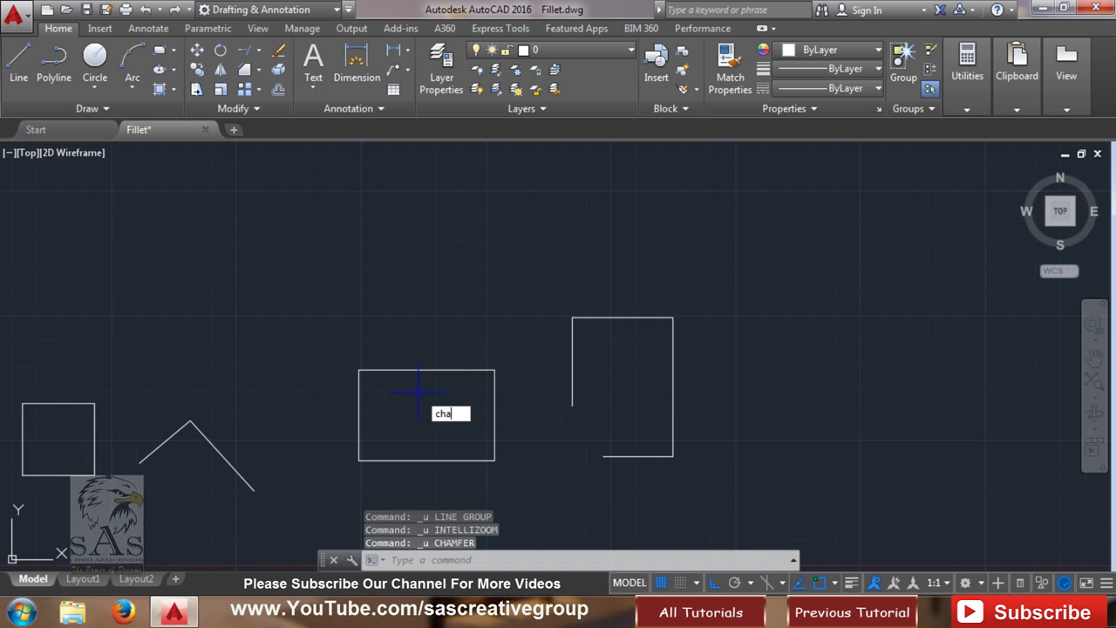
pyautogui.press('Return')
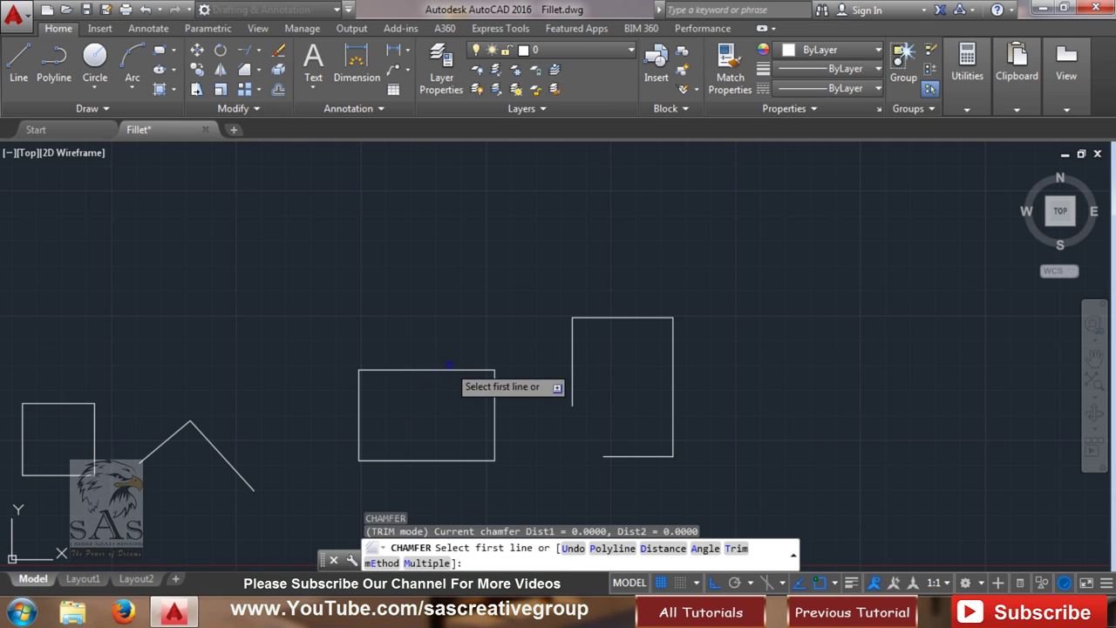
pyautogui.write('d')
pyautogui.press('Return')
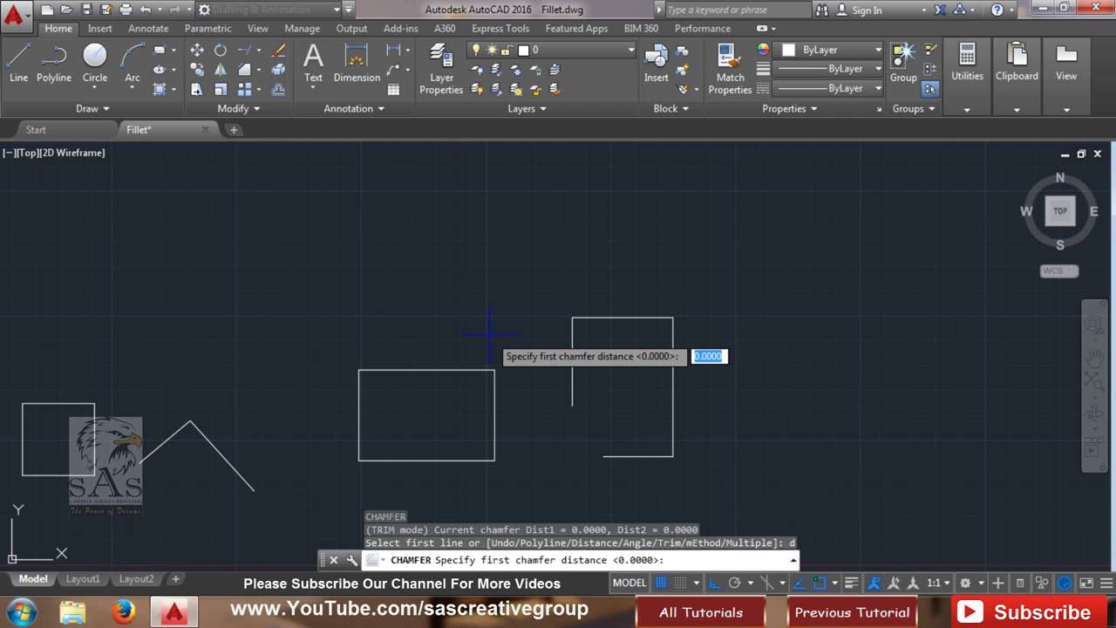
pyautogui.press('Return')
pyautogui.write('5')
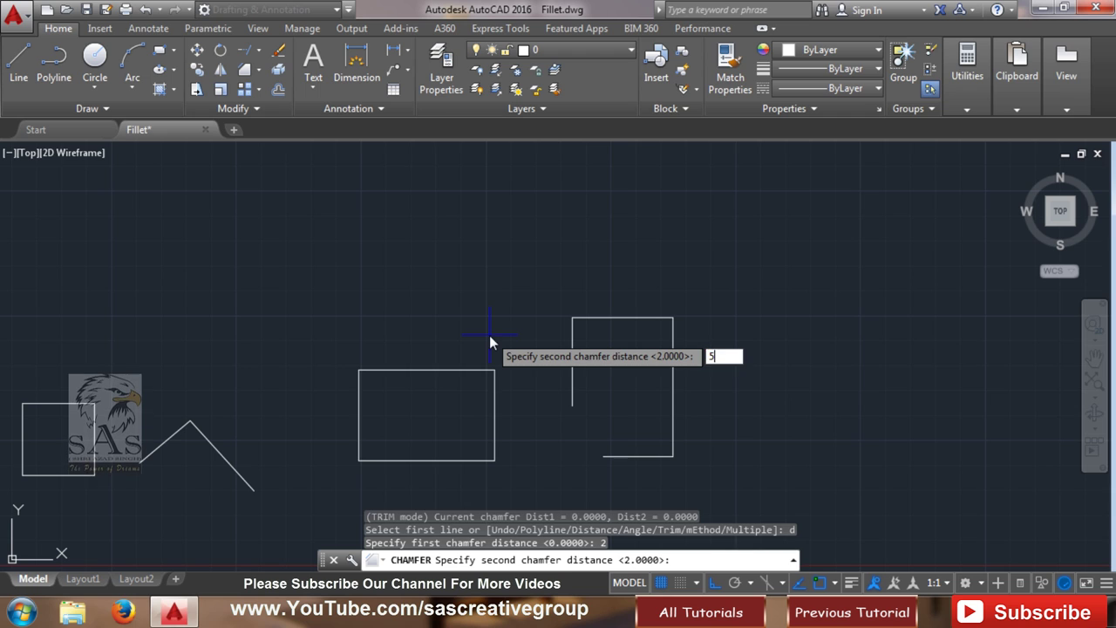
pyautogui.press('Return')
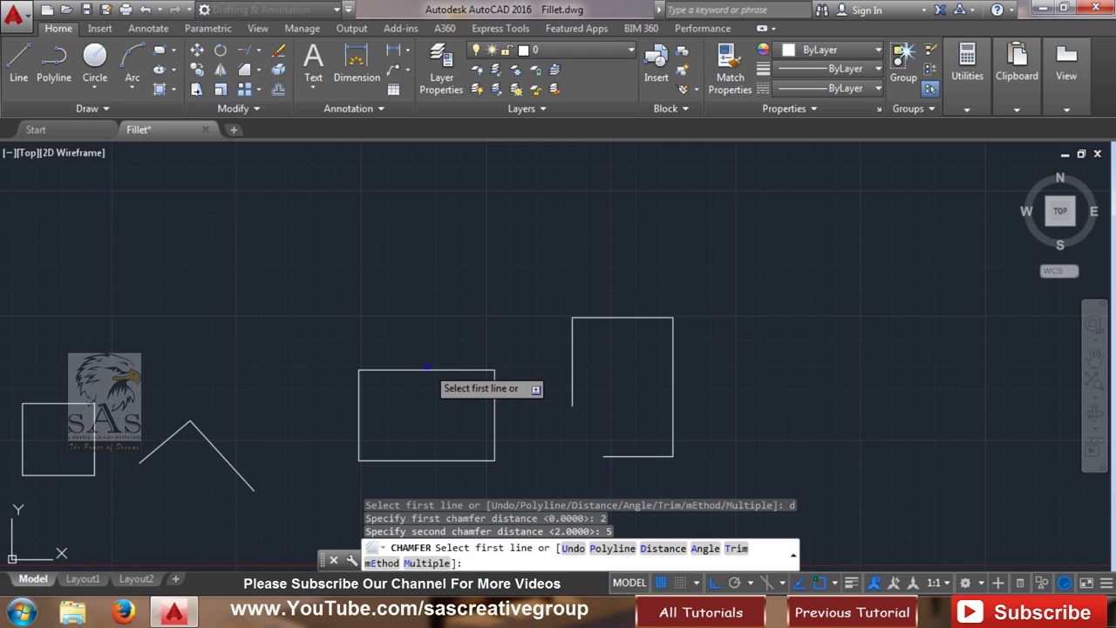
pyautogui.click(426, 370)
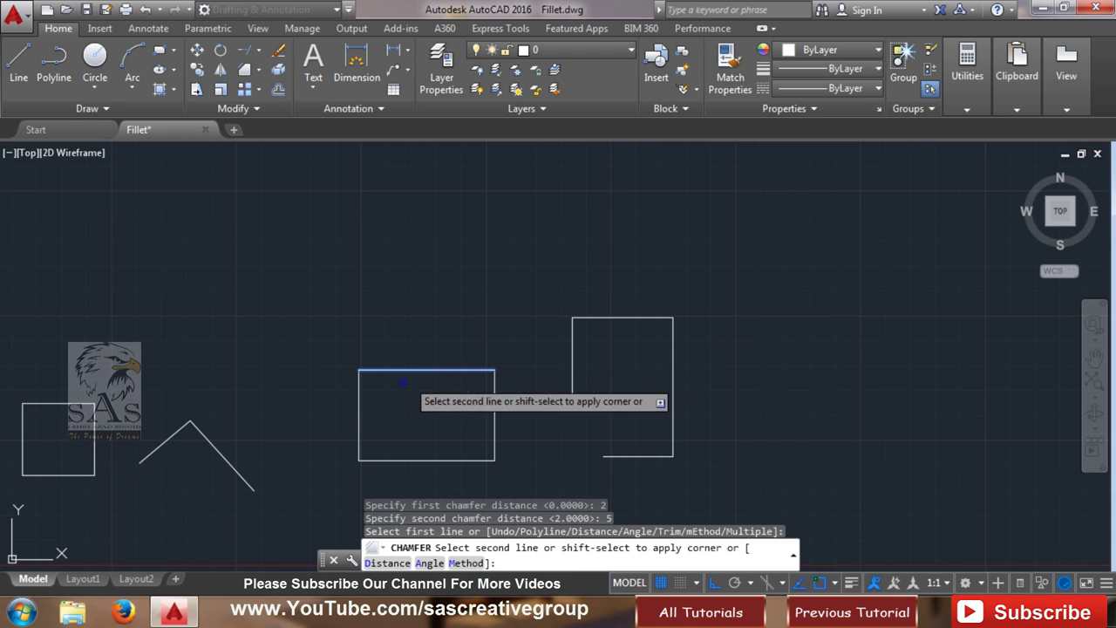
pyautogui.click(361, 407)
pyautogui.scroll(6, 366, 384)
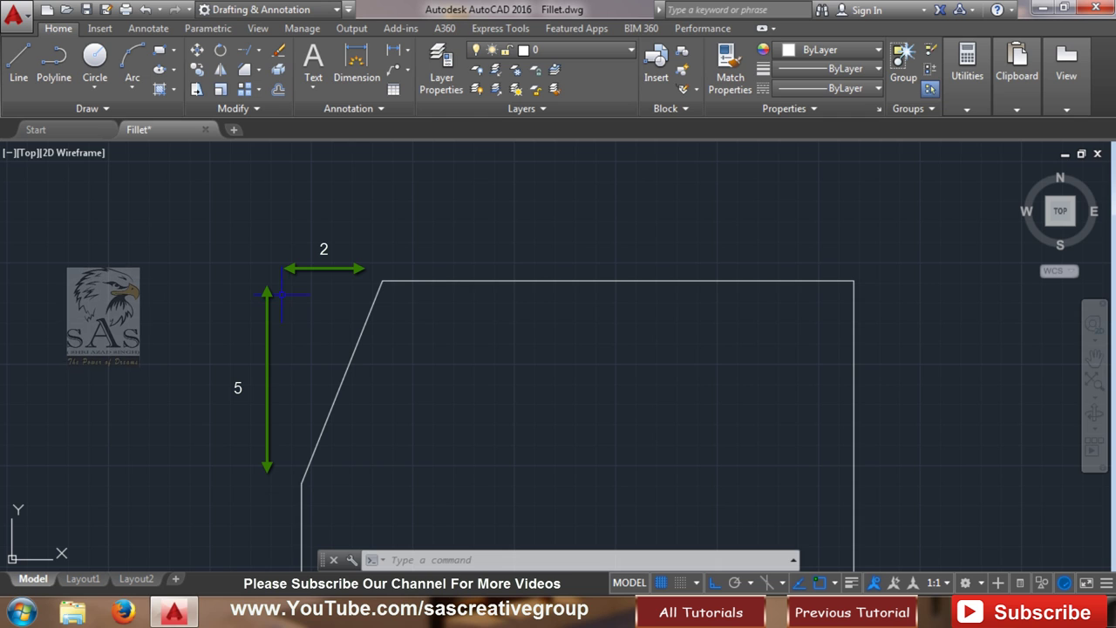
pyautogui.scroll(-2, 337, 476)
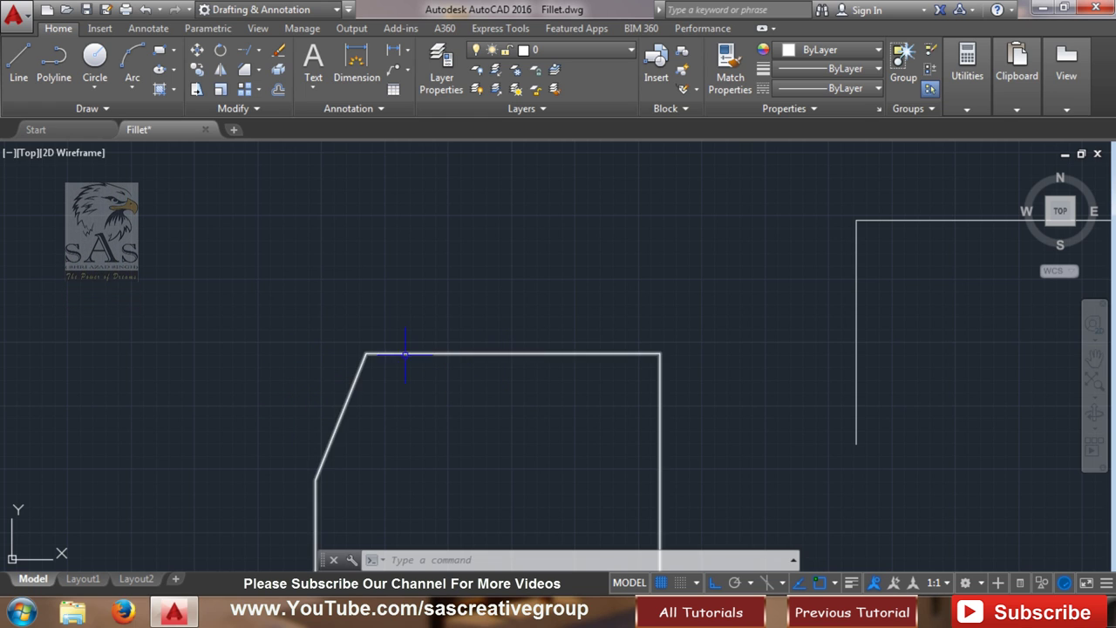
pyautogui.scroll(-3, 442, 357)
pyautogui.scroll(2, 436, 370)
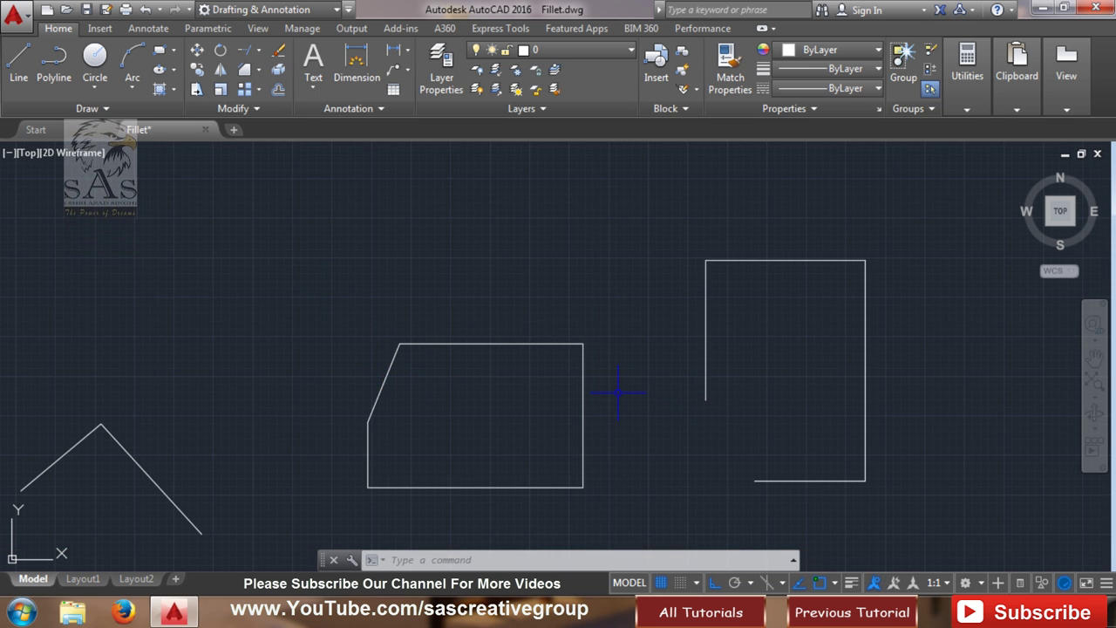
pyautogui.write('cha')
pyautogui.press('Return')
pyautogui.write('d')
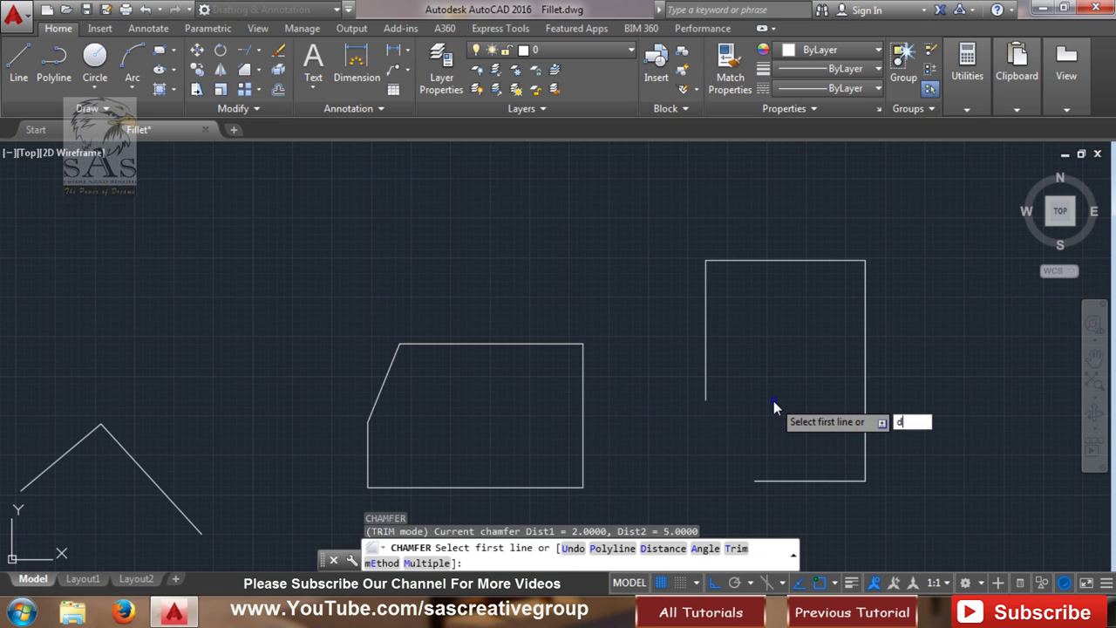
pyautogui.press('Return')
pyautogui.write('0')
pyautogui.press('Return')
pyautogui.write('0')
pyautogui.press('Return')
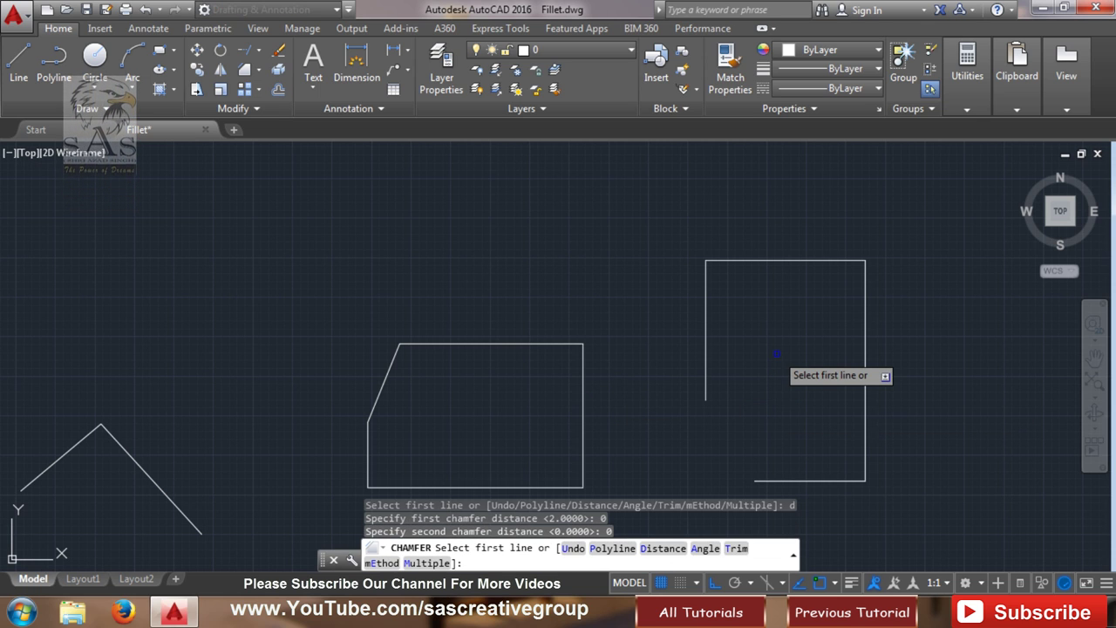
pyautogui.click(706, 383)
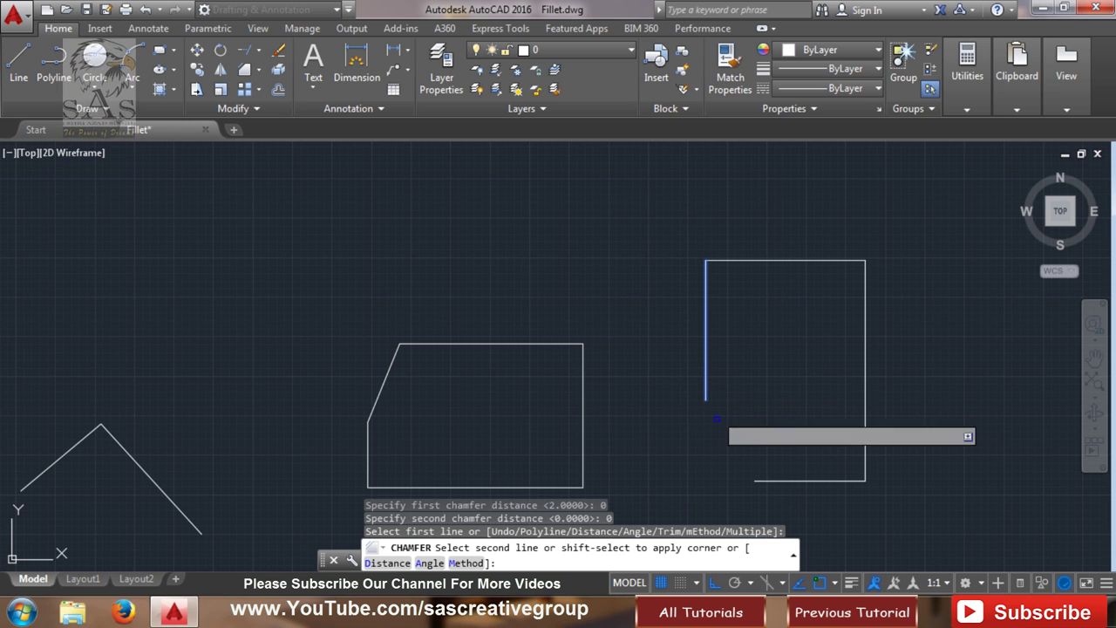
pyautogui.click(815, 480)
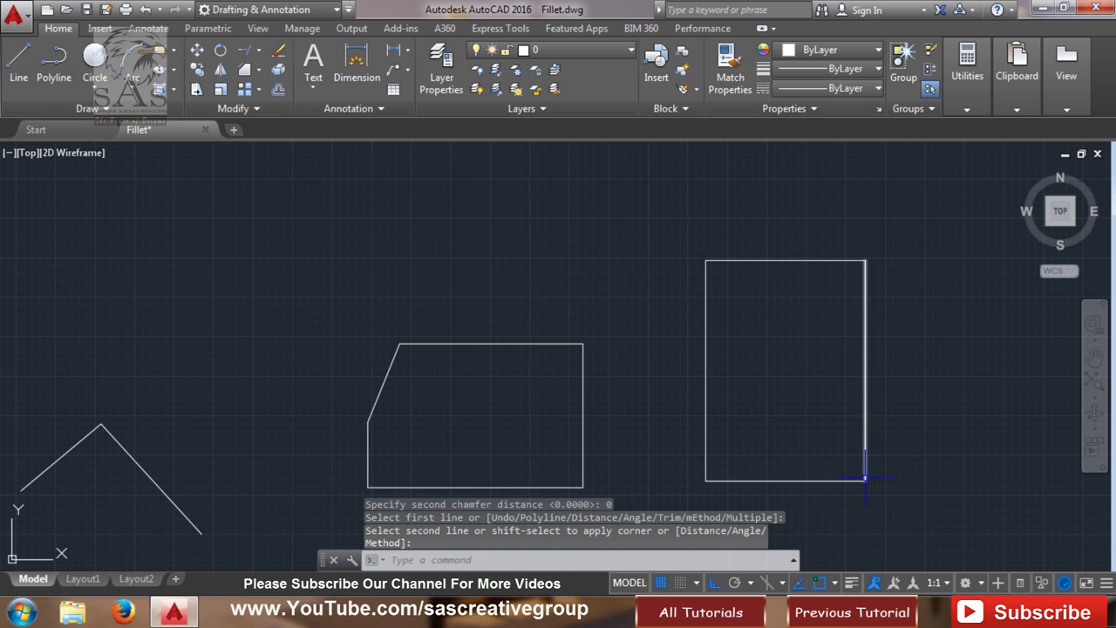
pyautogui.scroll(-4, 865, 477)
pyautogui.moveTo(802, 458); pyautogui.dragTo(589, 358, button='middle')
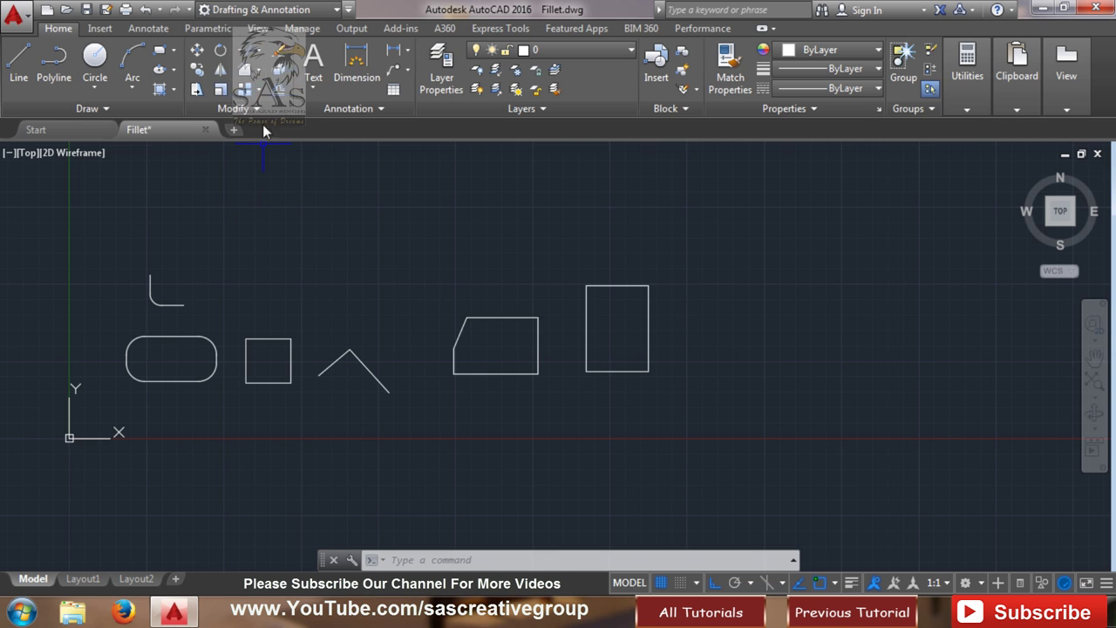
pyautogui.click(261, 69)
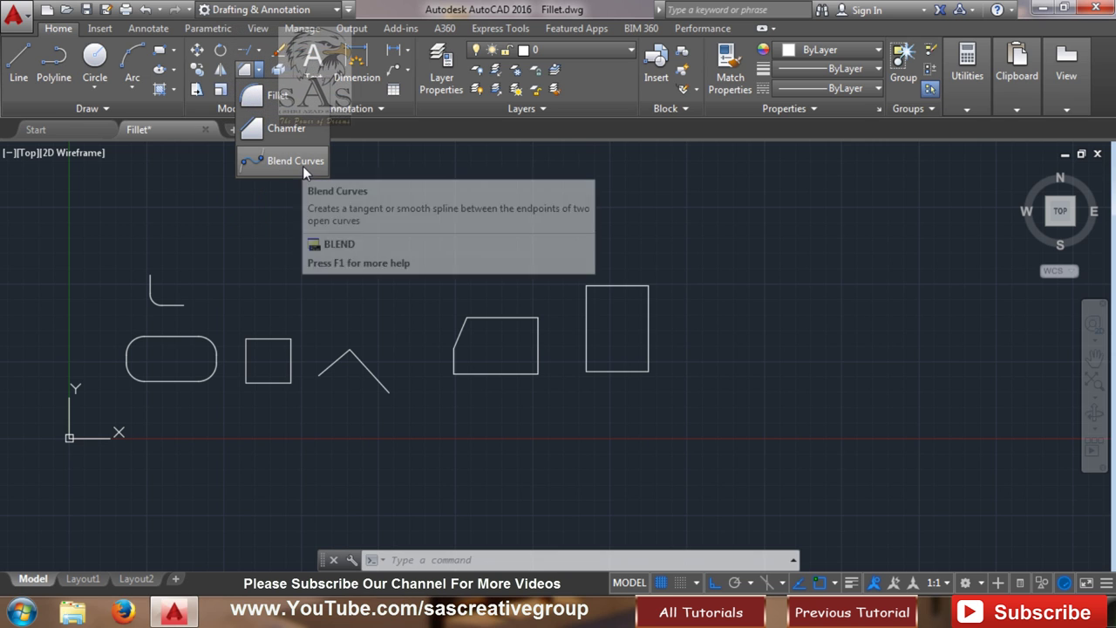
pyautogui.click(602, 373)
pyautogui.scroll(4, 509, 300)
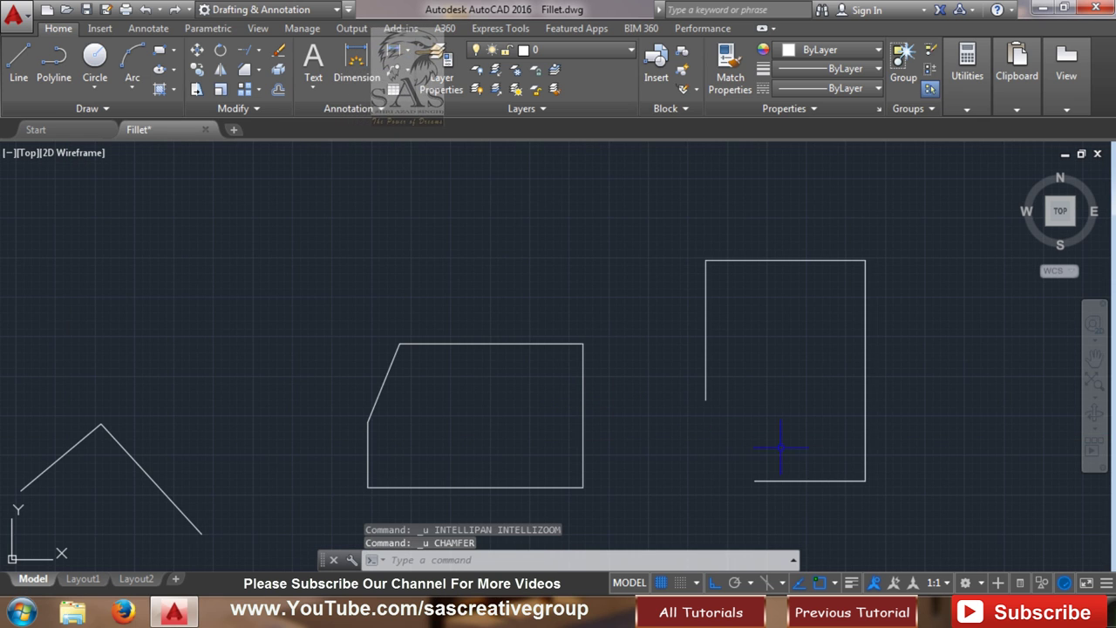
# Step: Bridge the open box's bottom and left lines with a Blend Curves spline
pyautogui.click(259, 70)
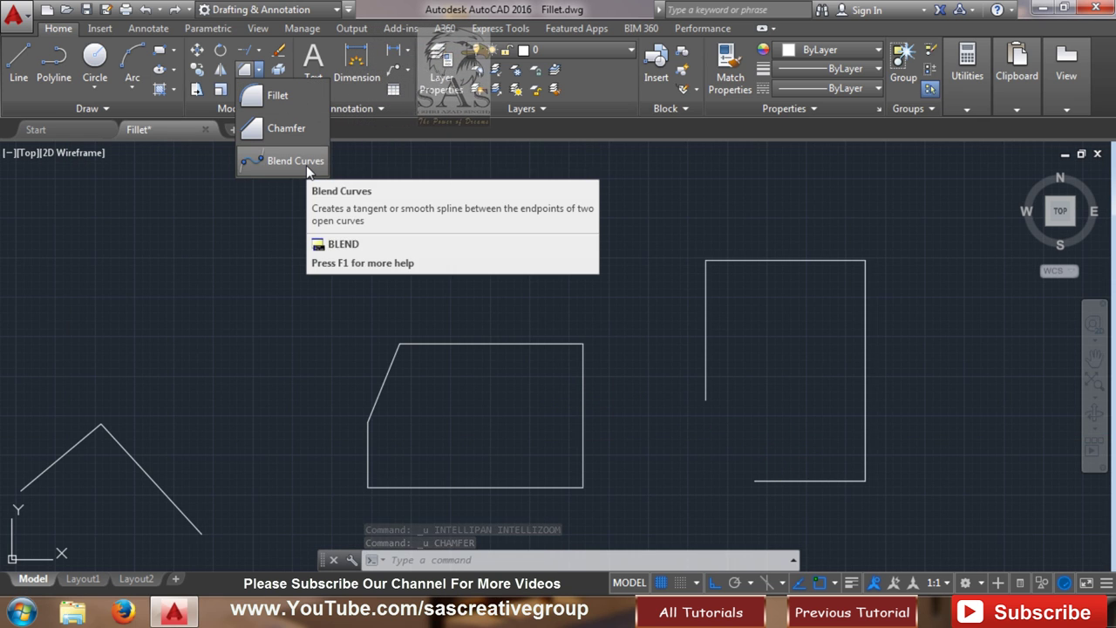
pyautogui.click(307, 165)
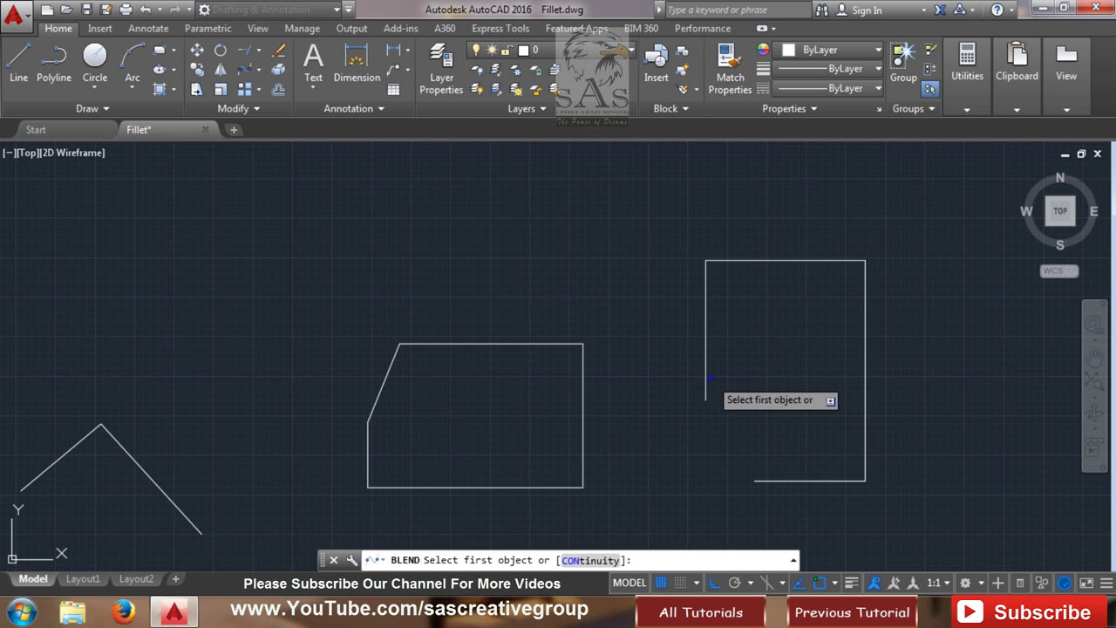
pyautogui.click(780, 482)
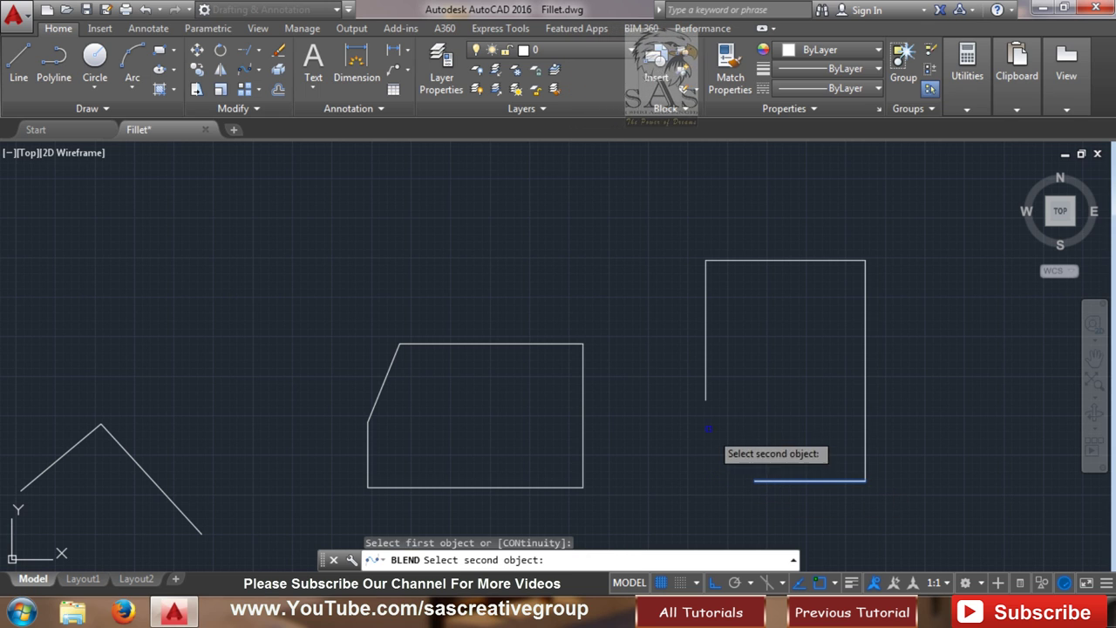
pyautogui.click(706, 356)
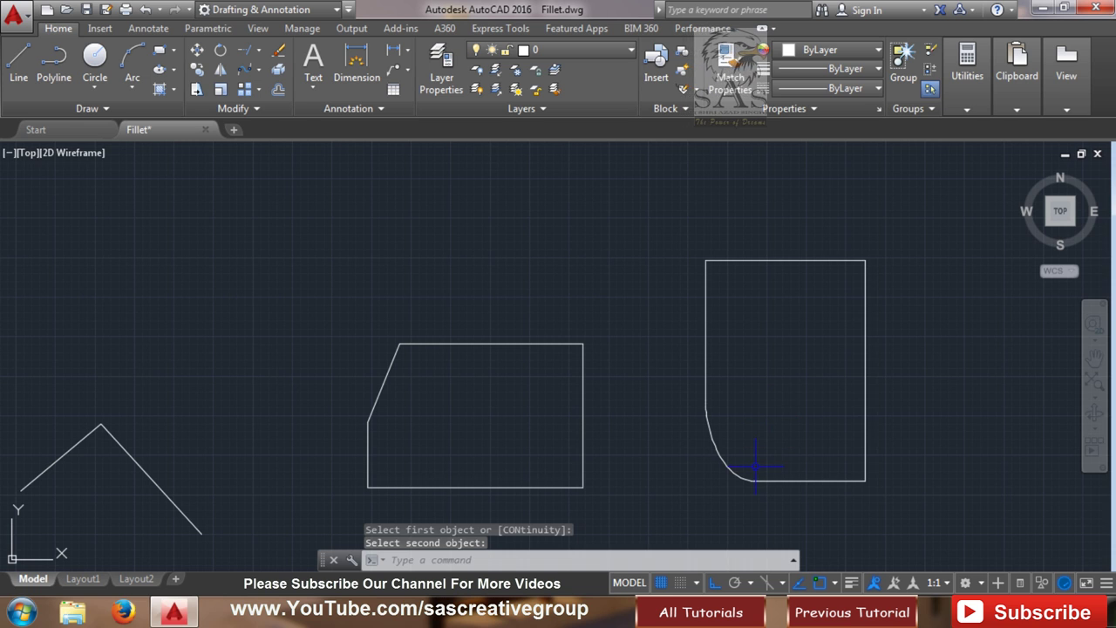
pyautogui.scroll(2, 756, 468)
pyautogui.scroll(2, 755, 467)
# Step: Stretch a spline vertex with Ortho off to reshape the blend into an S-curve
pyautogui.click(679, 380)
pyautogui.click(587, 428)
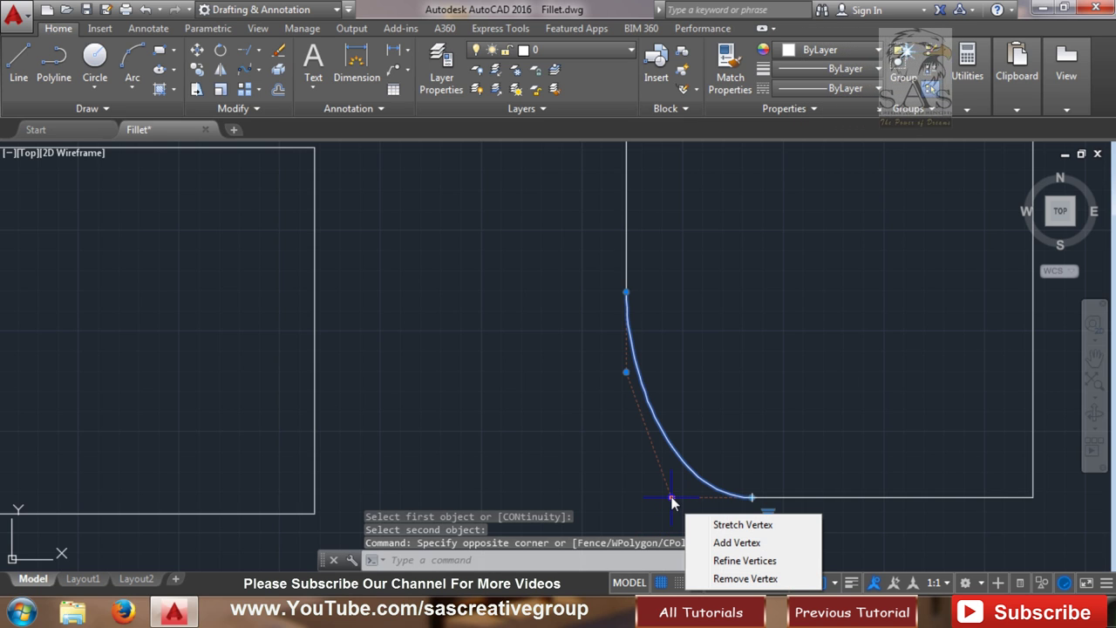
pyautogui.click(671, 499)
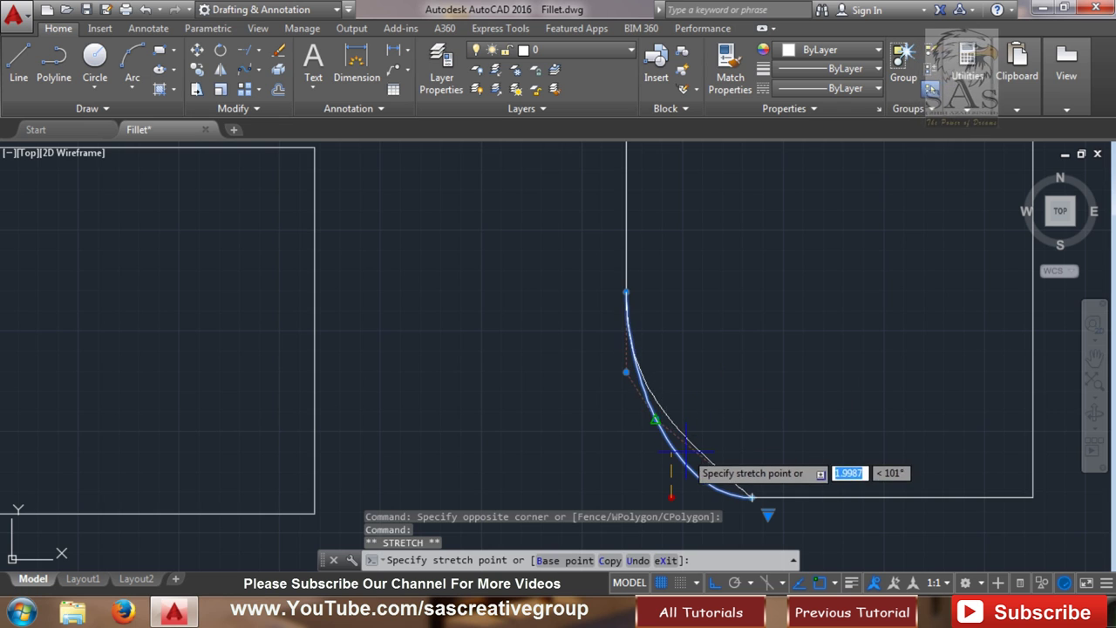
pyautogui.press('F8')
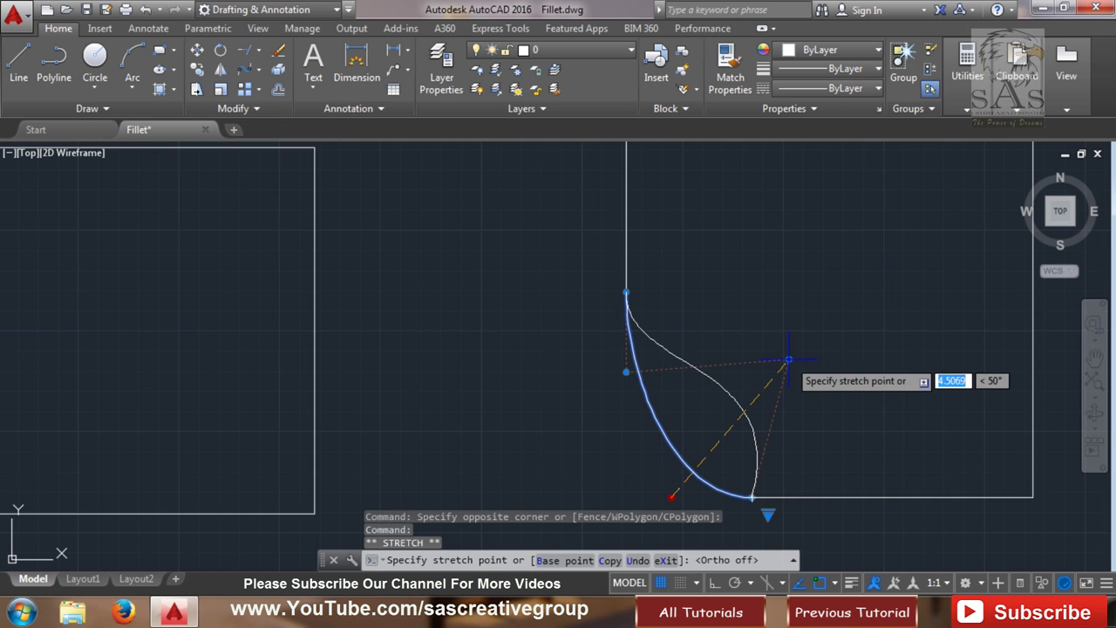
pyautogui.click(785, 375)
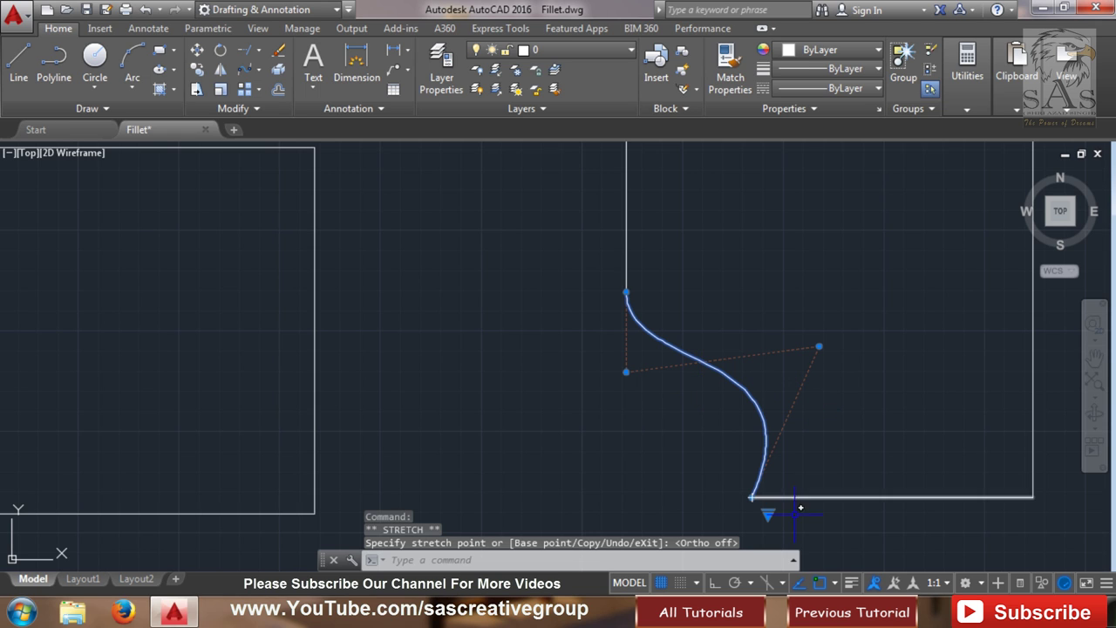
pyautogui.scroll(-5, 677, 433)
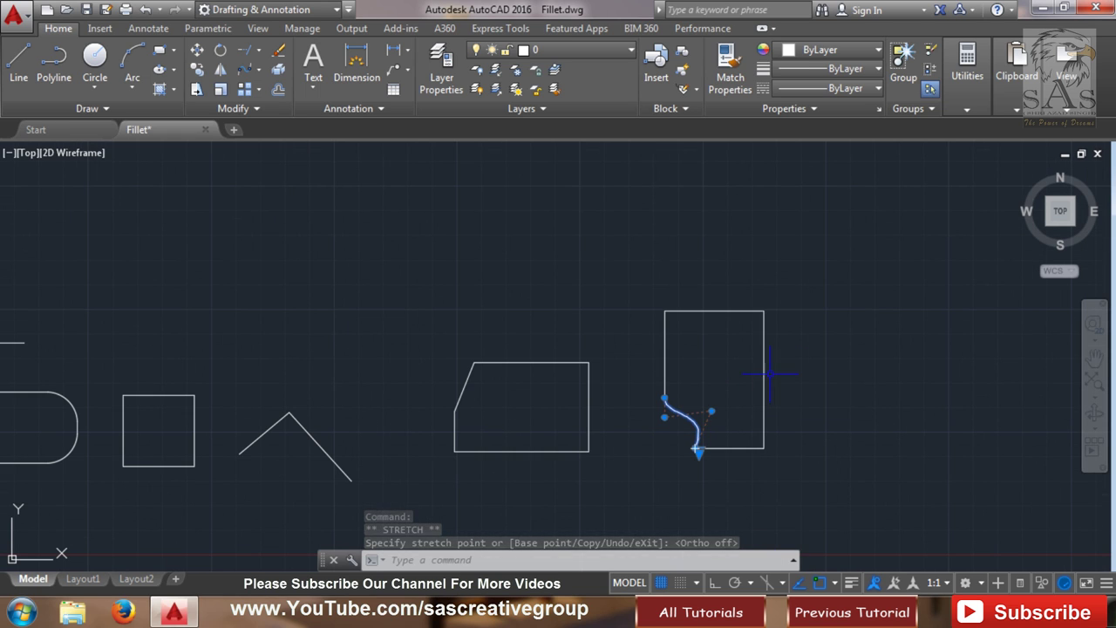
pyautogui.click(287, 52)
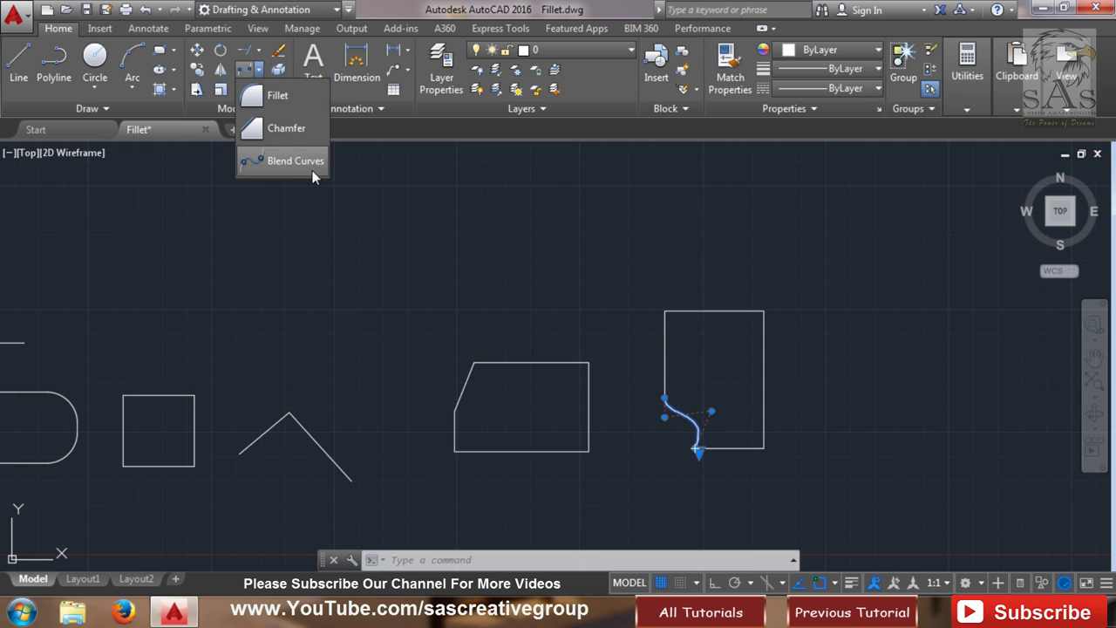